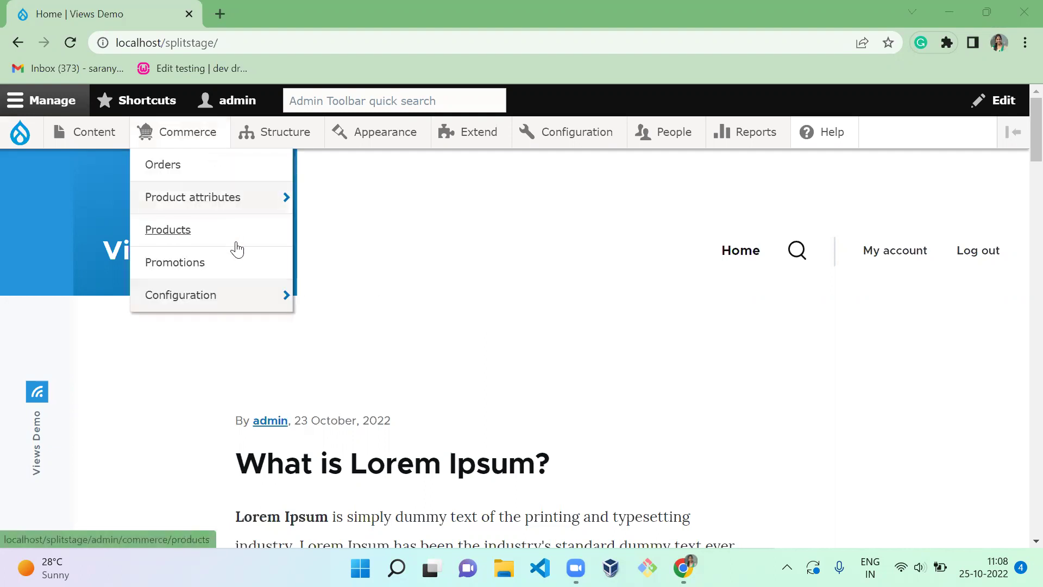
Go to the store's Promotions list from the Commerce admin menu
{"action": "left_click", "coordinate": [239, 274]}
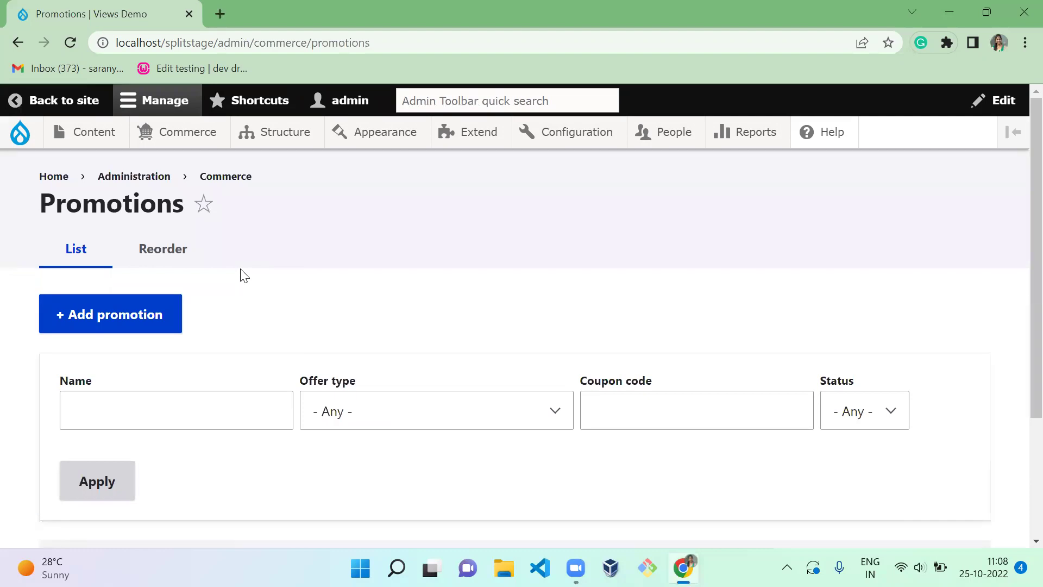
Create a new promotion named Clothes with display name 'Discount on Clothes'
{"action": "left_click", "coordinate": [124, 304]}
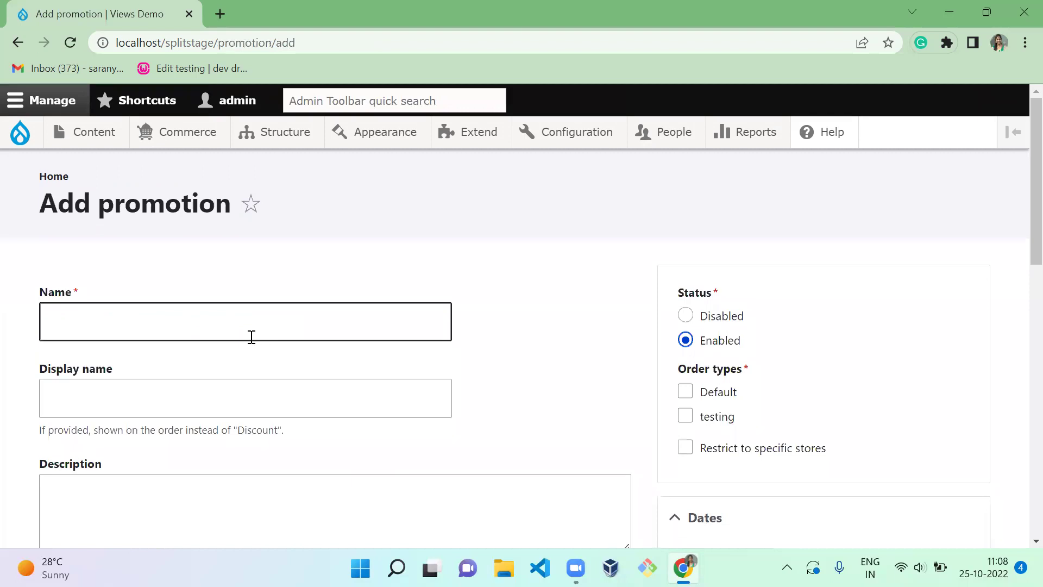
{"action": "left_click", "coordinate": [215, 330]}
{"action": "type", "text": "Clo"}
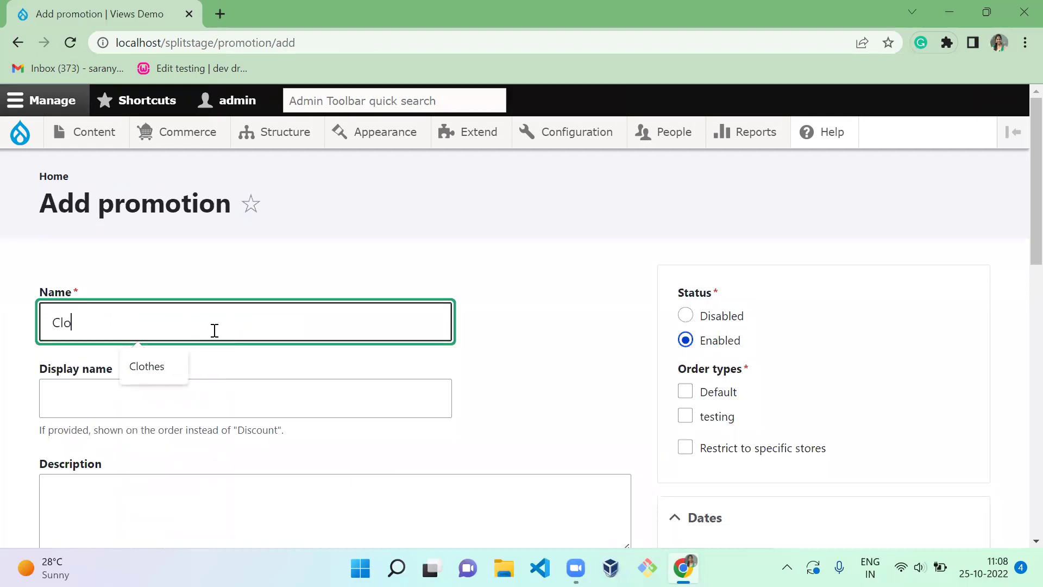
{"action": "type", "text": "thes"}
{"action": "key", "text": "Tab"}
{"action": "type", "text": "D"}
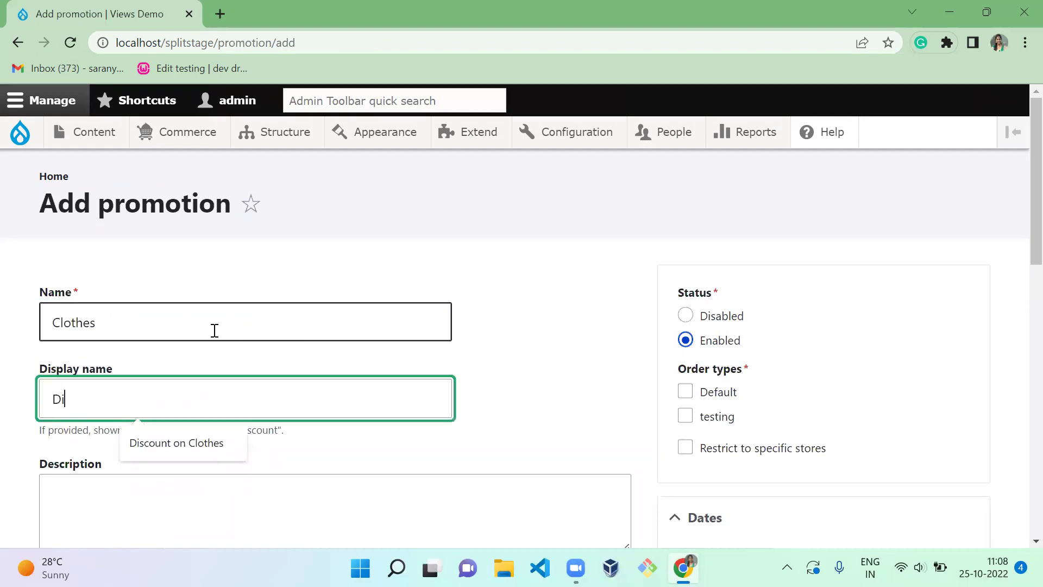
{"action": "type", "text": "is"}
{"action": "key", "text": "Down"}
{"action": "key", "text": "Return"}
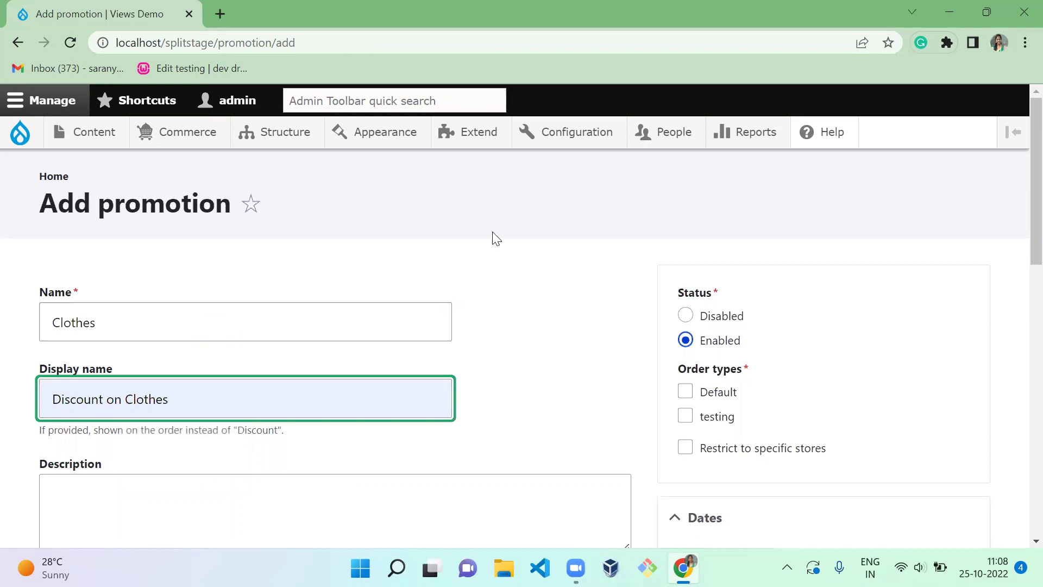
{"action": "left_click", "coordinate": [493, 236]}
{"action": "scroll", "coordinate": [492, 237], "scroll_direction": "down", "scroll_amount": 1}
{"action": "scroll", "coordinate": [492, 237], "scroll_direction": "down", "scroll_amount": 3}
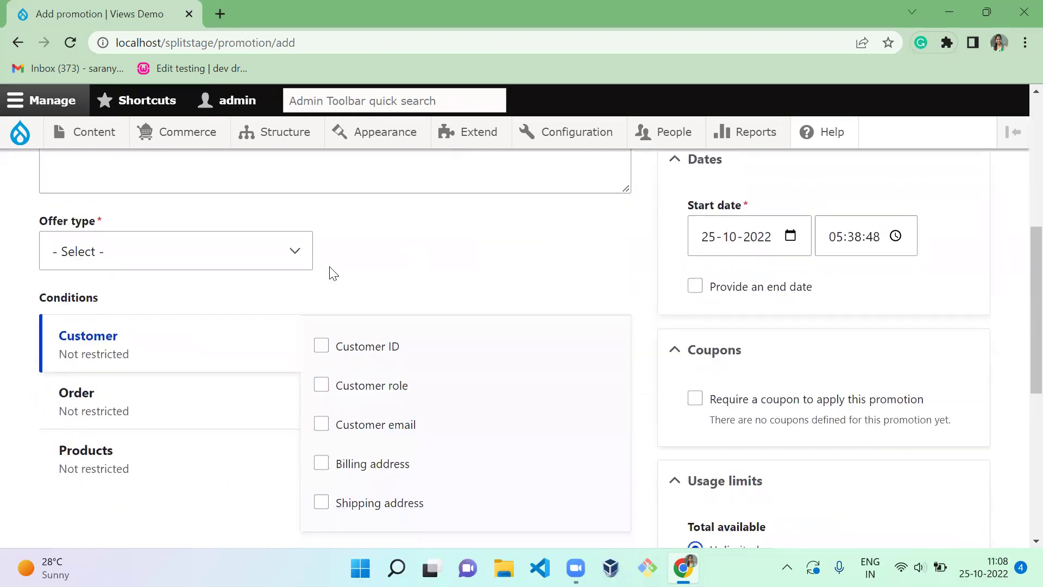
{"action": "left_click", "coordinate": [304, 254]}
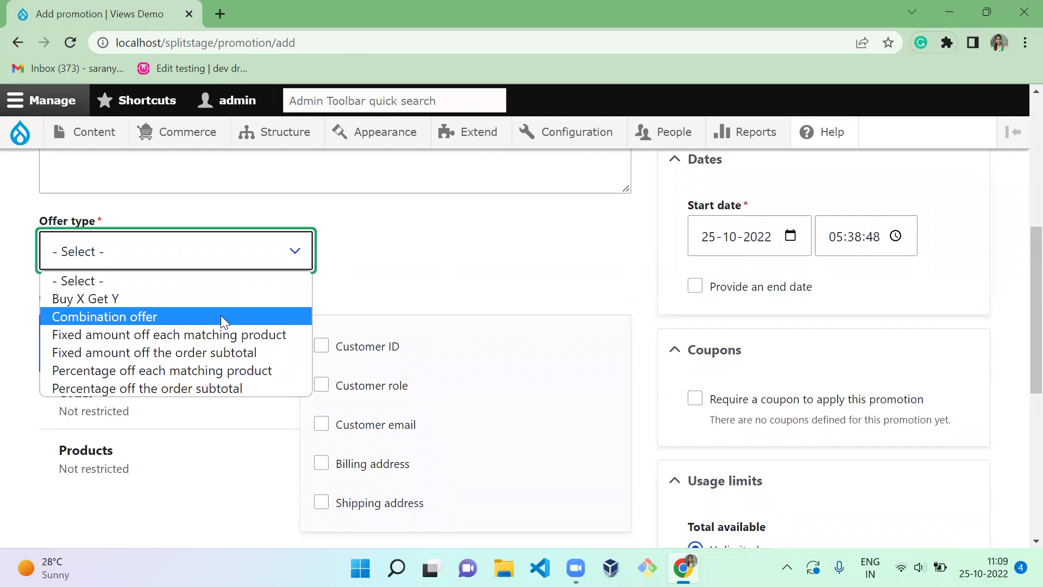
Set the offer to 40% off each matching product, restricted by product types
{"action": "left_click", "coordinate": [215, 374]}
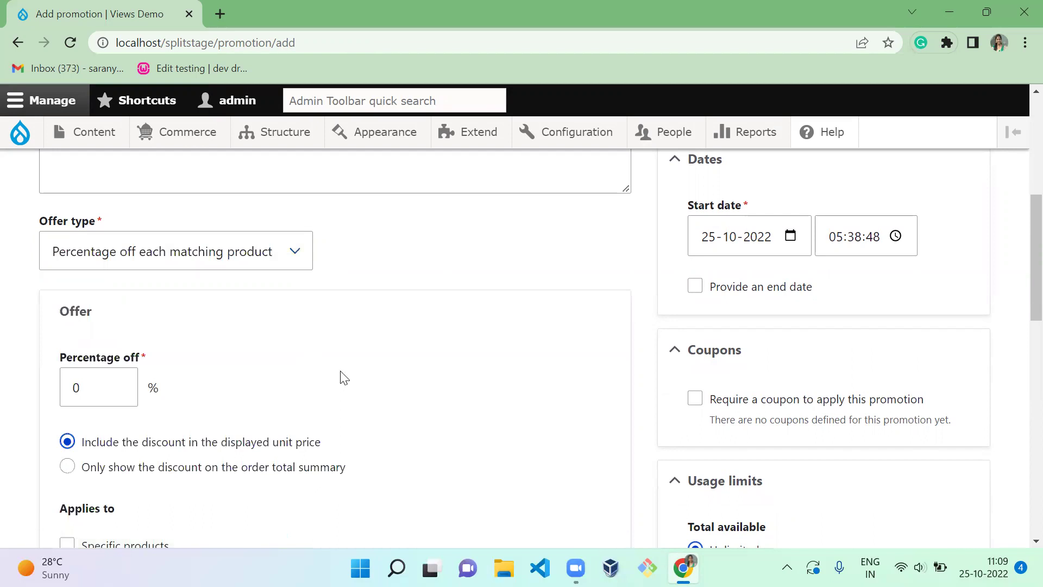
{"action": "scroll", "coordinate": [342, 376], "scroll_direction": "down", "scroll_amount": 1}
{"action": "scroll", "coordinate": [342, 377], "scroll_direction": "down", "scroll_amount": 1}
{"action": "scroll", "coordinate": [341, 376], "scroll_direction": "down", "scroll_amount": 1}
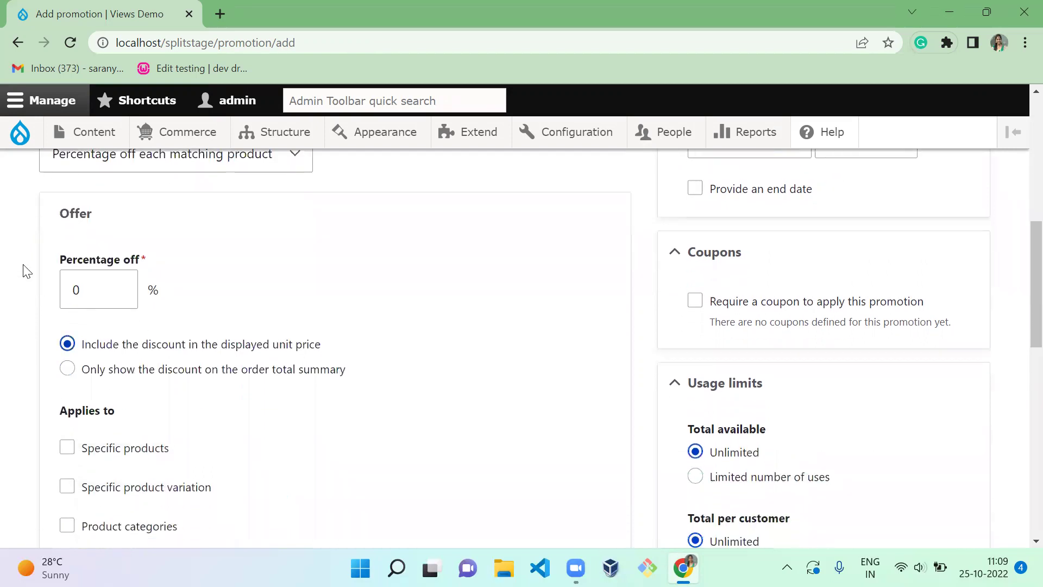
{"action": "left_click_drag", "start_coordinate": [95, 296], "coordinate": [50, 283]}
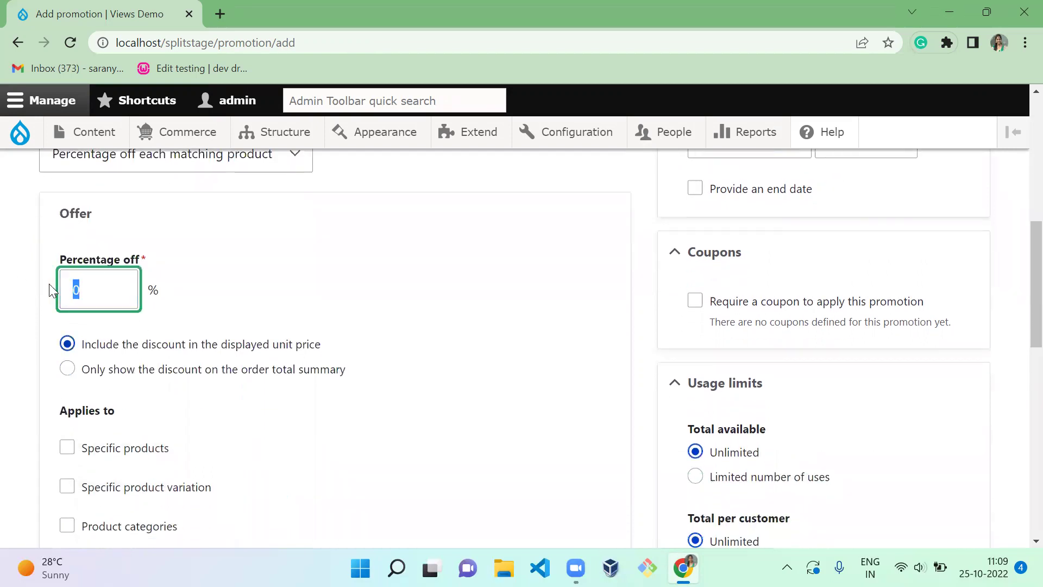
{"action": "type", "text": "30"}
{"action": "key", "text": "BackSpace"}
{"action": "key", "text": "BackSpace"}
{"action": "type", "text": "40"}
{"action": "left_click", "coordinate": [423, 496]}
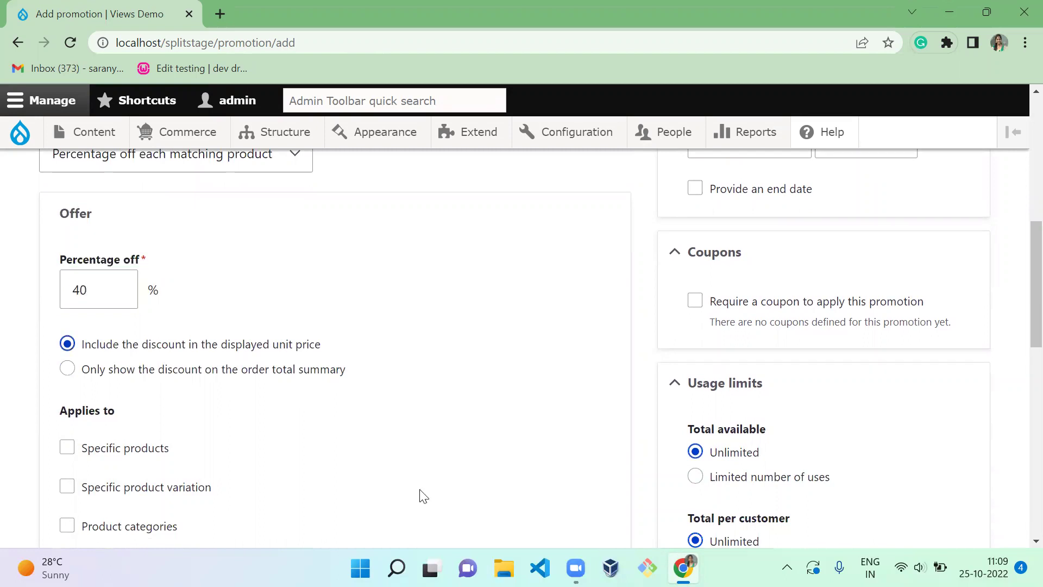
{"action": "scroll", "coordinate": [422, 496], "scroll_direction": "down", "scroll_amount": 1}
{"action": "scroll", "coordinate": [423, 495], "scroll_direction": "down", "scroll_amount": 3}
{"action": "scroll", "coordinate": [422, 496], "scroll_direction": "up", "scroll_amount": 1}
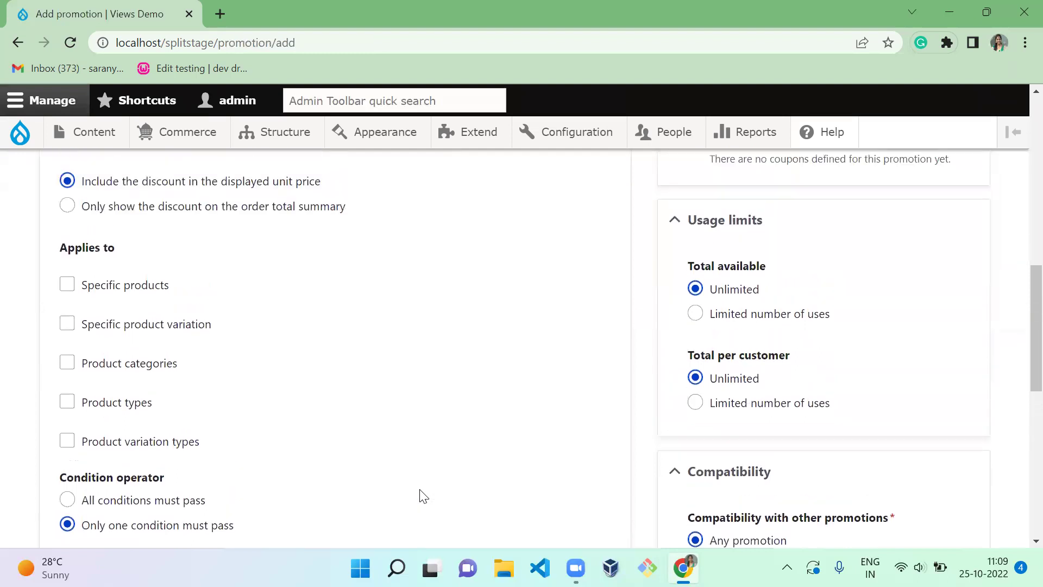
{"action": "left_click", "coordinate": [110, 410]}
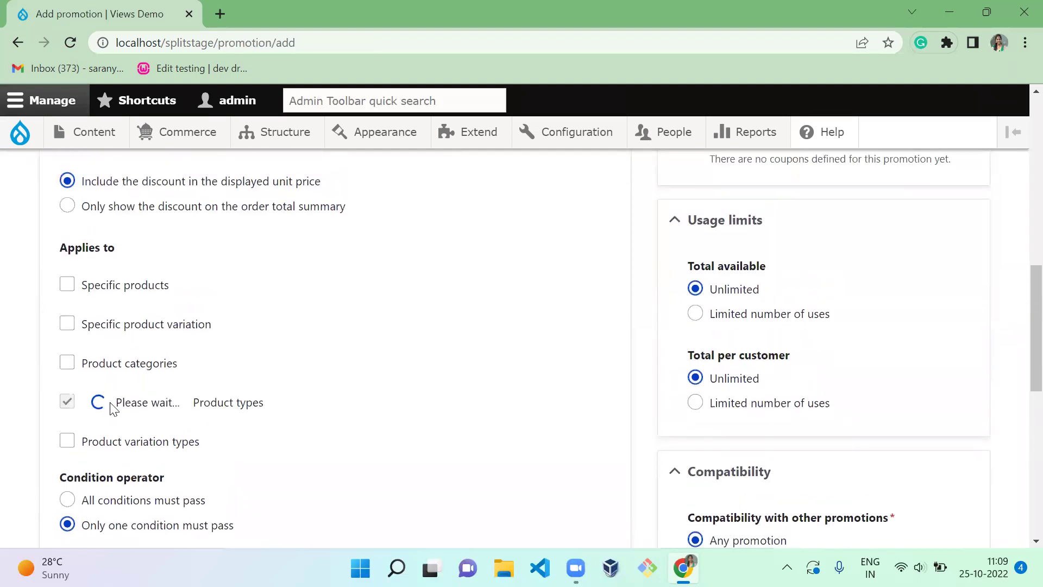
{"action": "scroll", "coordinate": [343, 391], "scroll_direction": "down", "scroll_amount": 1}
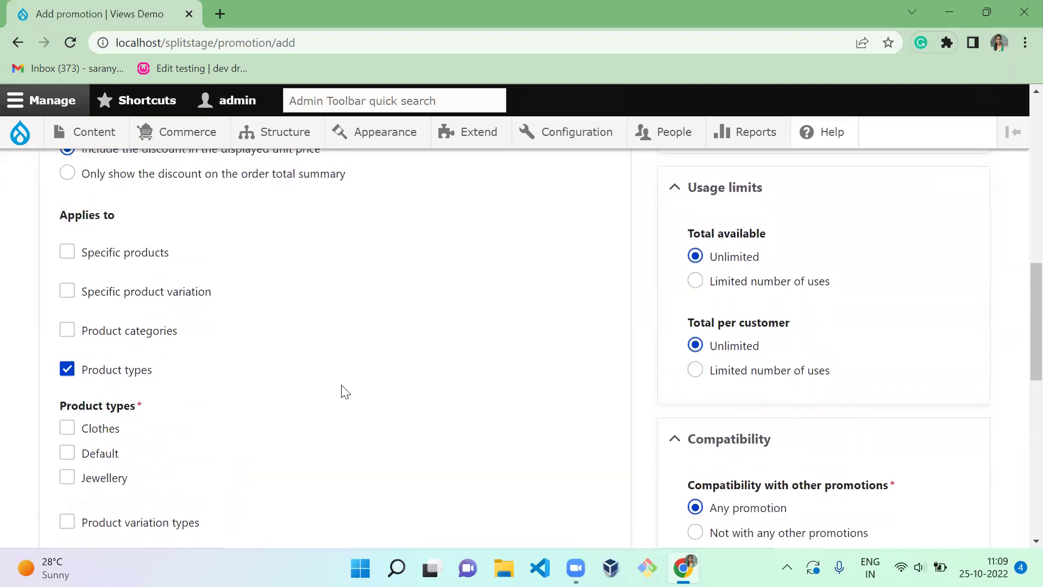
{"action": "scroll", "coordinate": [342, 391], "scroll_direction": "down", "scroll_amount": 1}
{"action": "scroll", "coordinate": [342, 391], "scroll_direction": "down", "scroll_amount": 2}
{"action": "scroll", "coordinate": [342, 392], "scroll_direction": "up", "scroll_amount": 1}
{"action": "scroll", "coordinate": [342, 392], "scroll_direction": "up", "scroll_amount": 1}
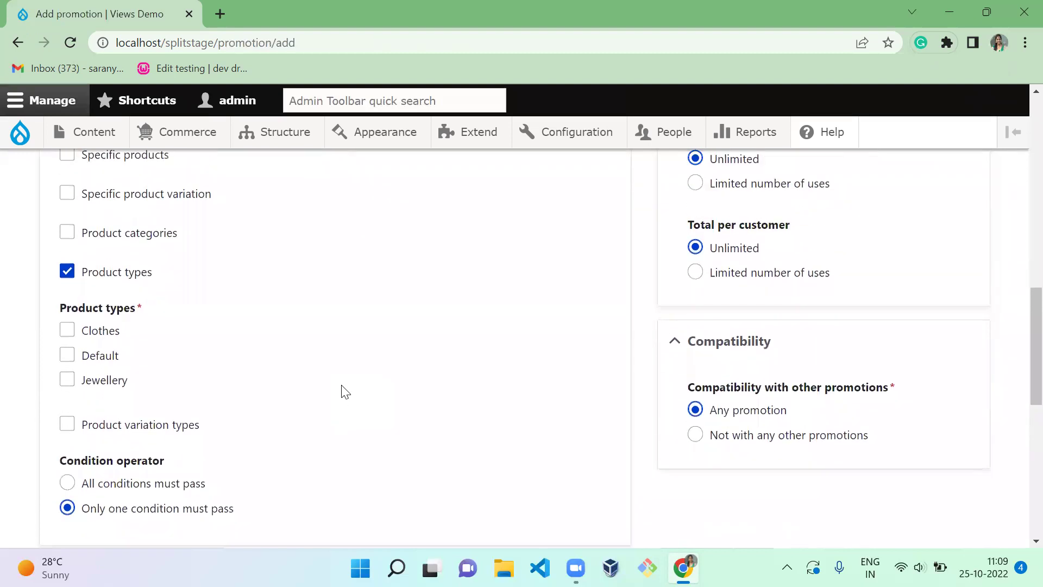
Limit the discount to Clothes products and apply it to Default order types
{"action": "left_click", "coordinate": [100, 334]}
{"action": "scroll", "coordinate": [329, 339], "scroll_direction": "down", "scroll_amount": 1}
{"action": "scroll", "coordinate": [329, 339], "scroll_direction": "down", "scroll_amount": 2}
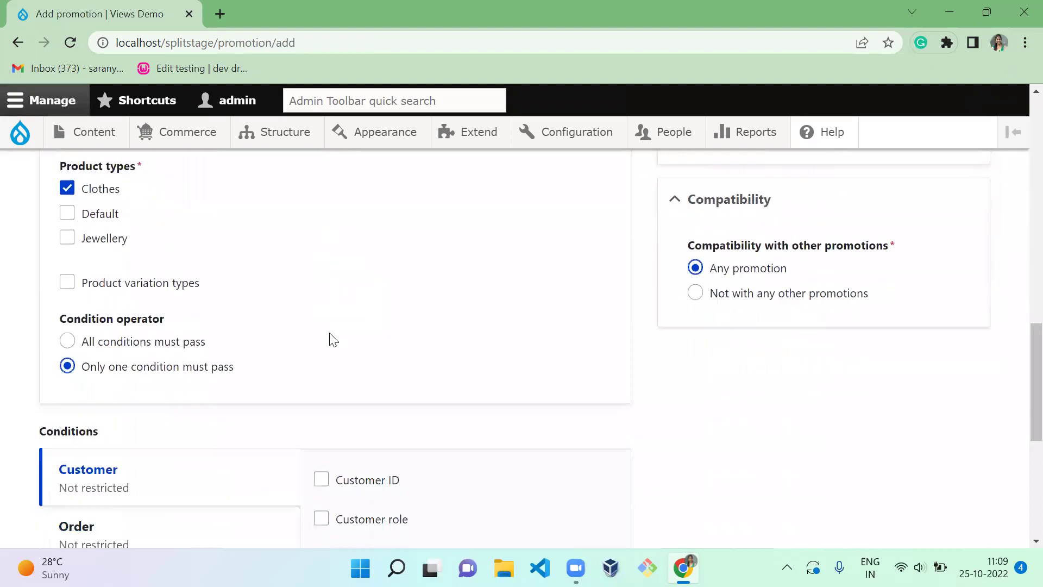
{"action": "scroll", "coordinate": [329, 339], "scroll_direction": "down", "scroll_amount": 2}
{"action": "scroll", "coordinate": [330, 339], "scroll_direction": "down", "scroll_amount": 1}
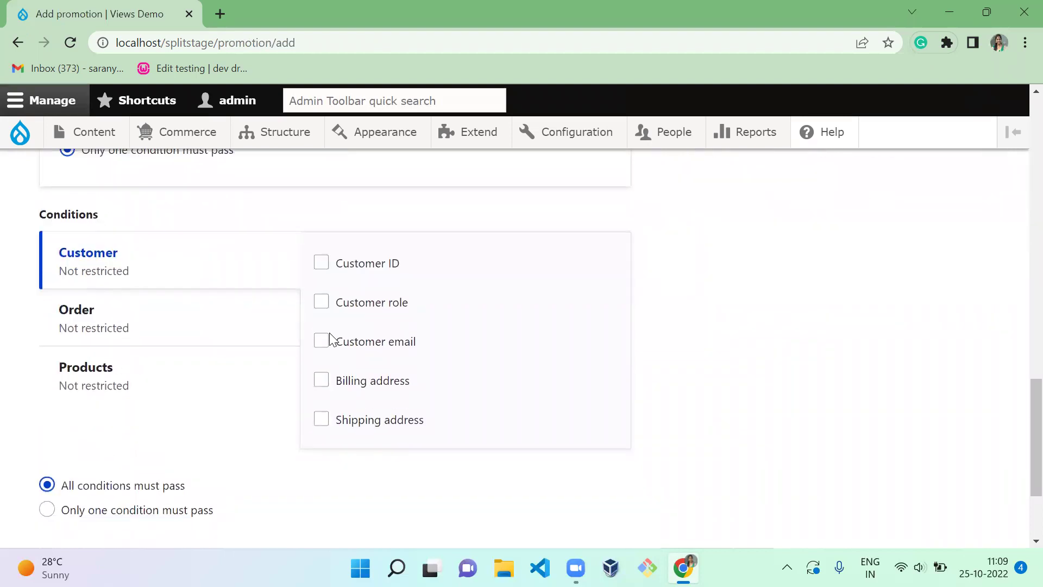
{"action": "left_click", "coordinate": [201, 335]}
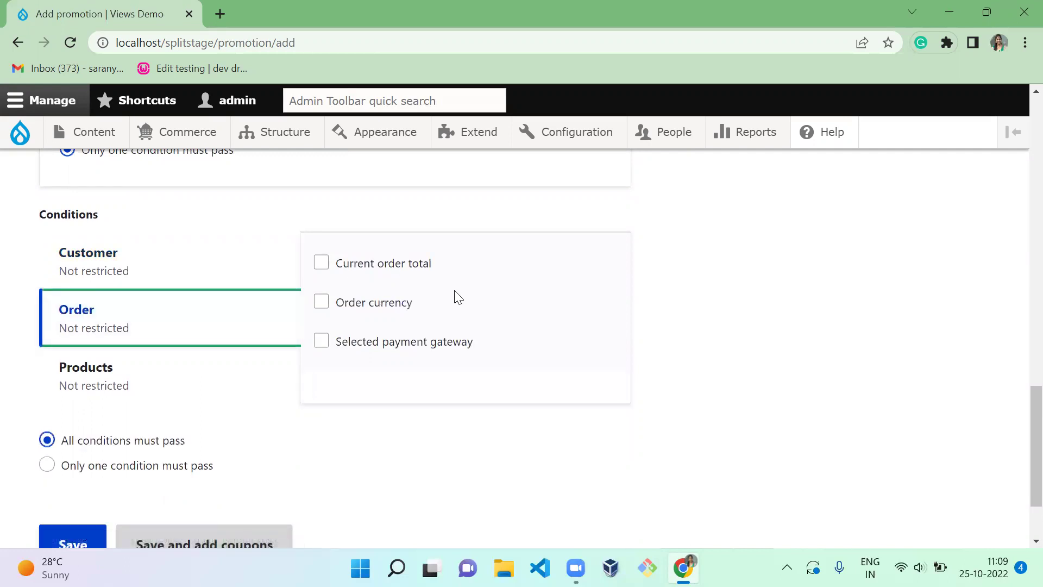
{"action": "left_click", "coordinate": [239, 373]}
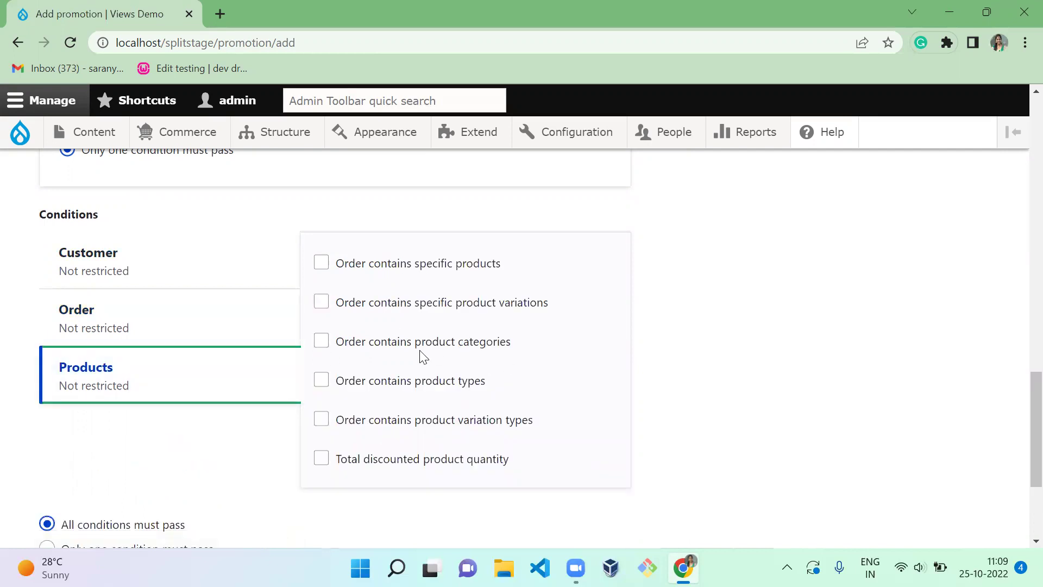
{"action": "scroll", "coordinate": [421, 356], "scroll_direction": "down", "scroll_amount": 3}
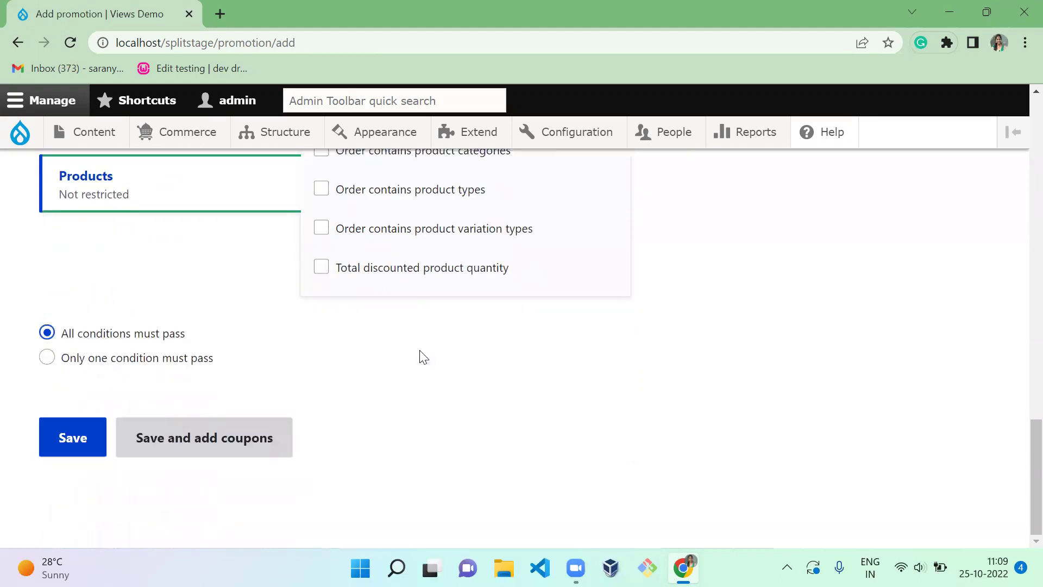
{"action": "scroll", "coordinate": [421, 356], "scroll_direction": "up", "scroll_amount": 1}
{"action": "scroll", "coordinate": [421, 356], "scroll_direction": "up", "scroll_amount": 1}
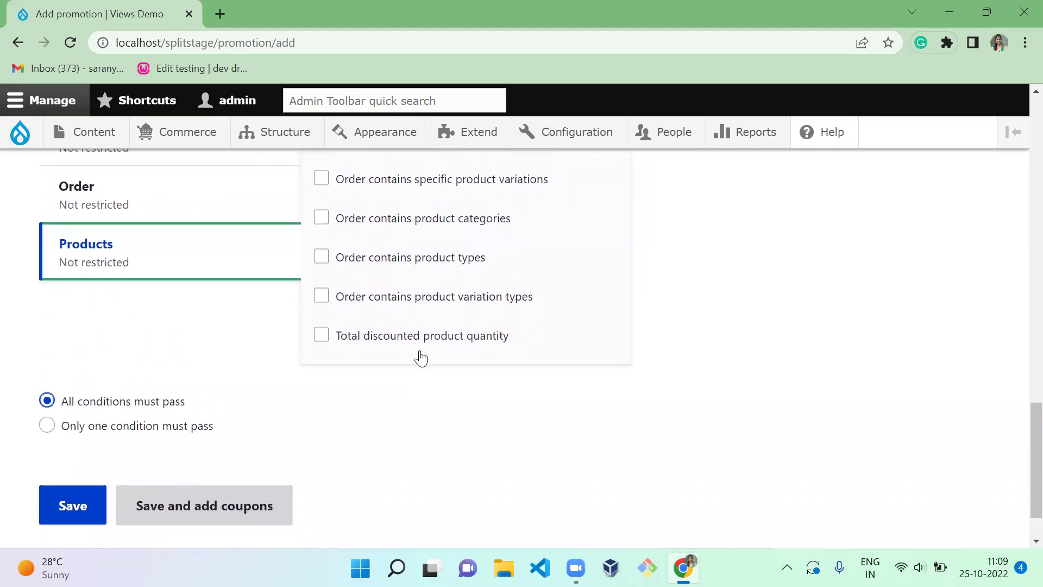
{"action": "scroll", "coordinate": [422, 356], "scroll_direction": "up", "scroll_amount": 4}
{"action": "scroll", "coordinate": [421, 356], "scroll_direction": "up", "scroll_amount": 5}
{"action": "scroll", "coordinate": [422, 357], "scroll_direction": "up", "scroll_amount": 1}
{"action": "scroll", "coordinate": [421, 356], "scroll_direction": "up", "scroll_amount": 1}
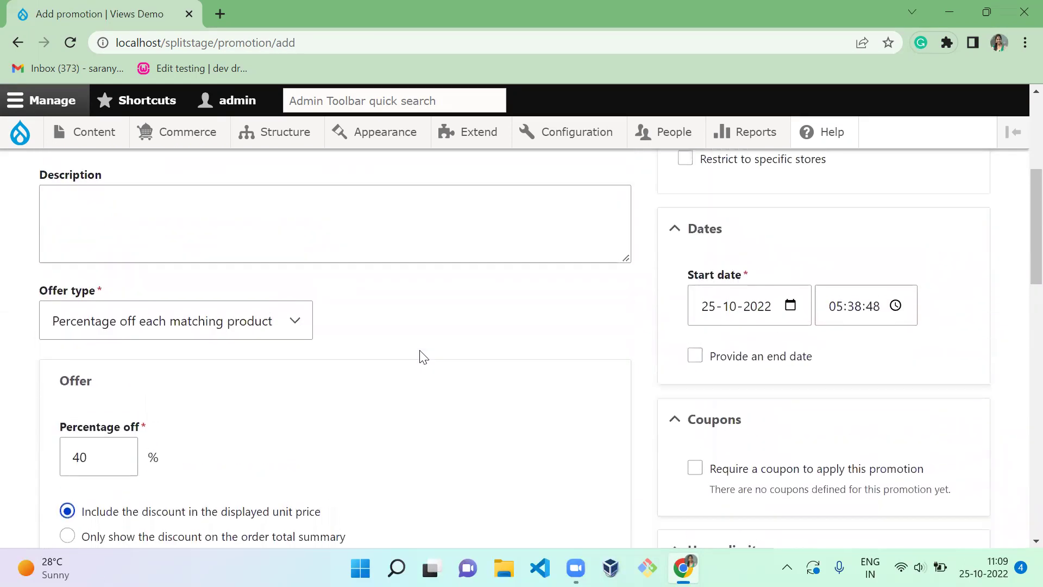
{"action": "scroll", "coordinate": [422, 356], "scroll_direction": "up", "scroll_amount": 1}
{"action": "scroll", "coordinate": [422, 354], "scroll_direction": "up", "scroll_amount": 2}
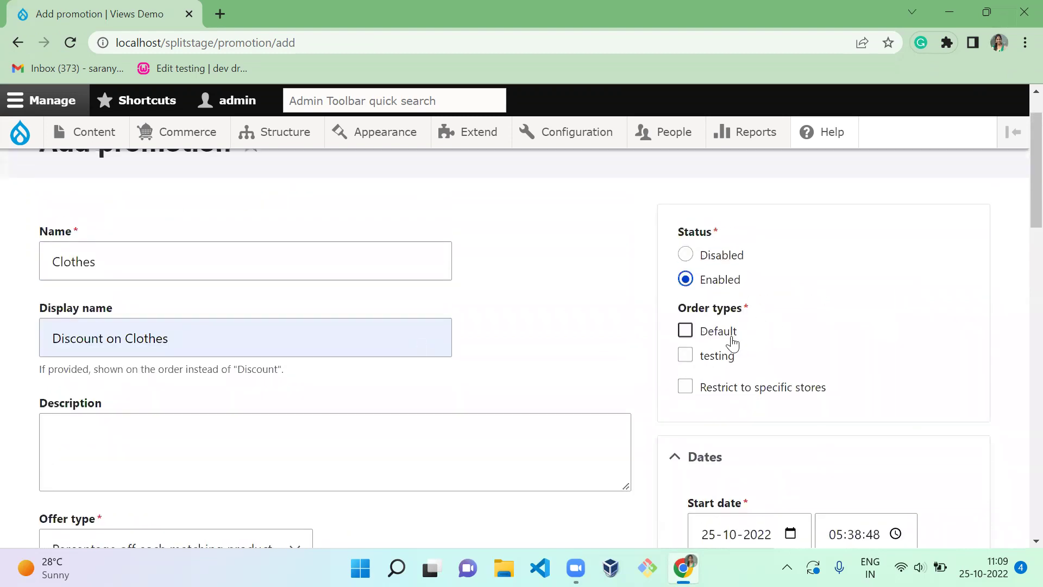
{"action": "left_click", "coordinate": [730, 341]}
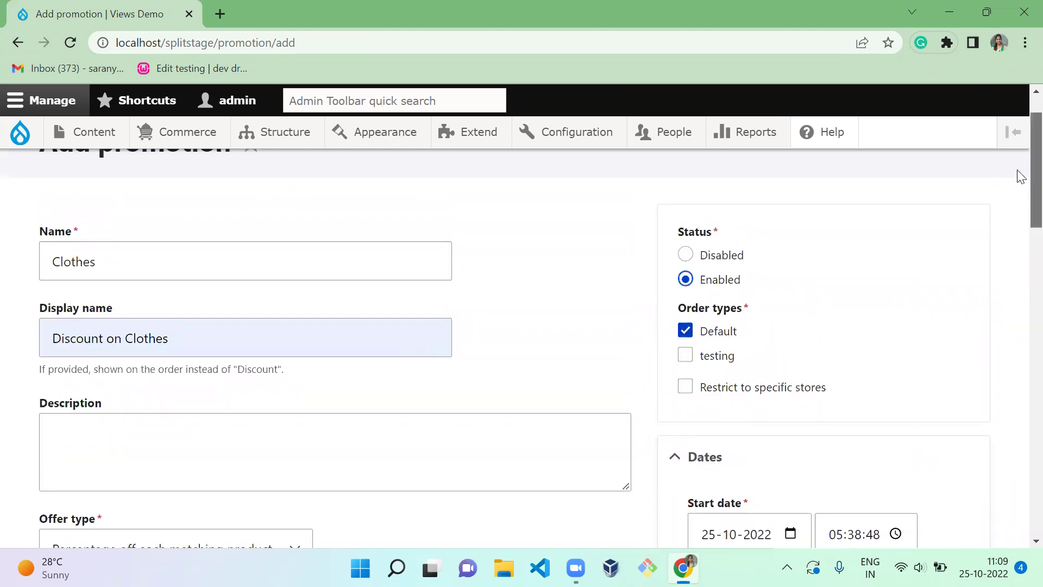
{"action": "left_click_drag", "start_coordinate": [1017, 176], "coordinate": [1017, 464]}
Save the promotion and add a coupon with code FLASH40OFF
{"action": "left_click", "coordinate": [198, 436]}
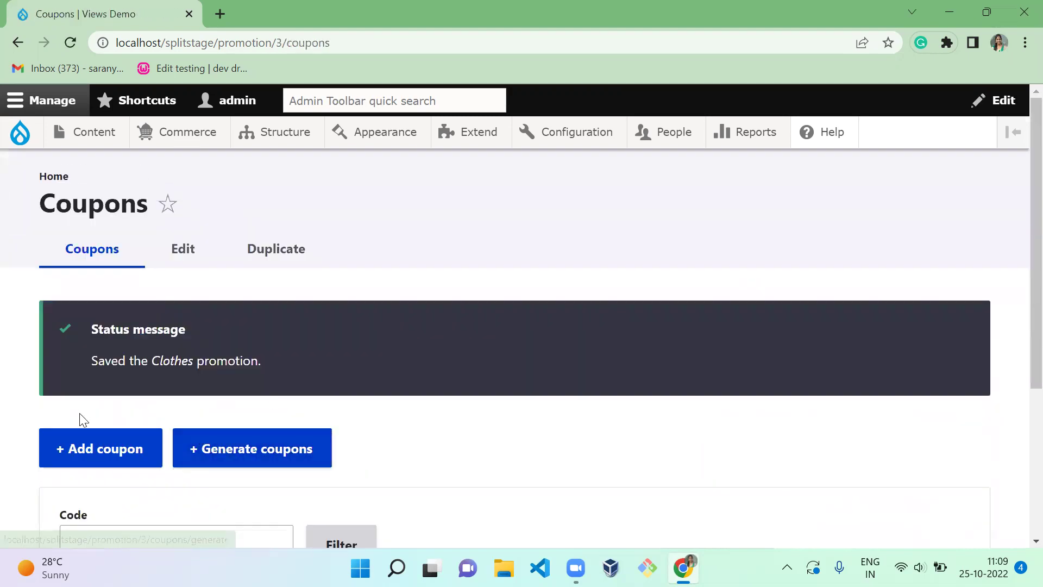
{"action": "left_click", "coordinate": [90, 453]}
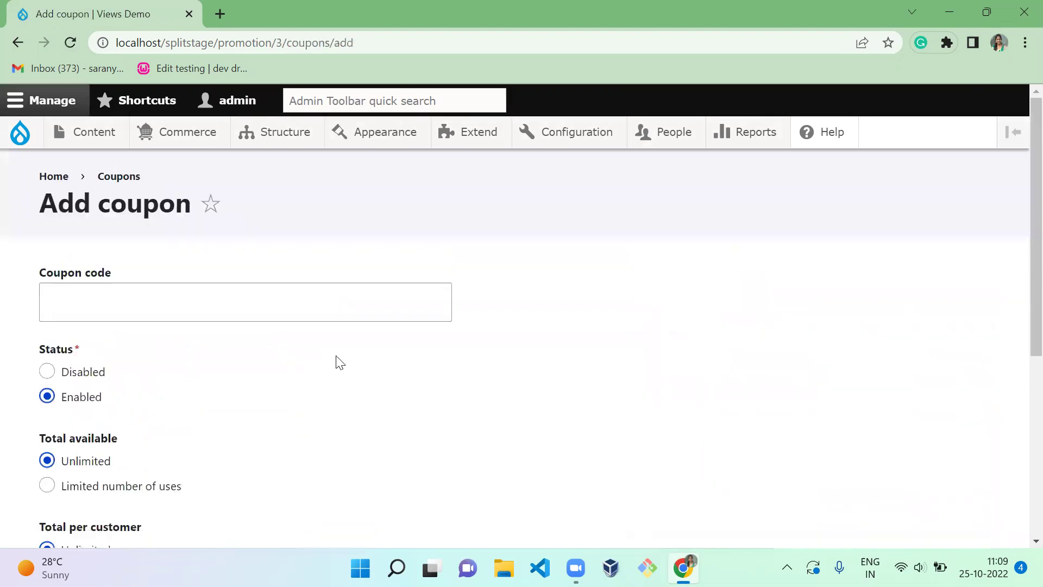
{"action": "left_click", "coordinate": [301, 291]}
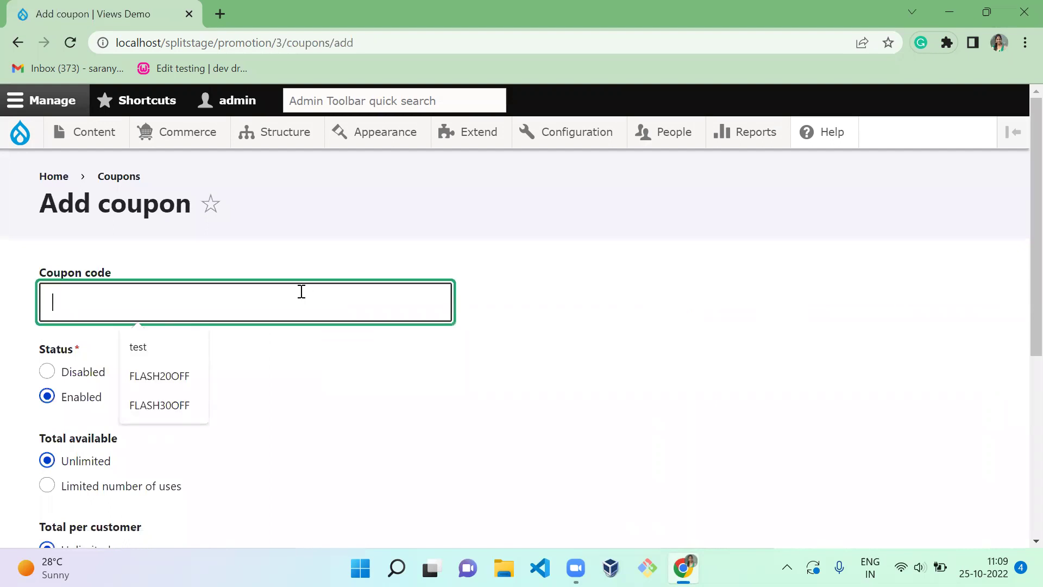
{"action": "type", "text": "FL"}
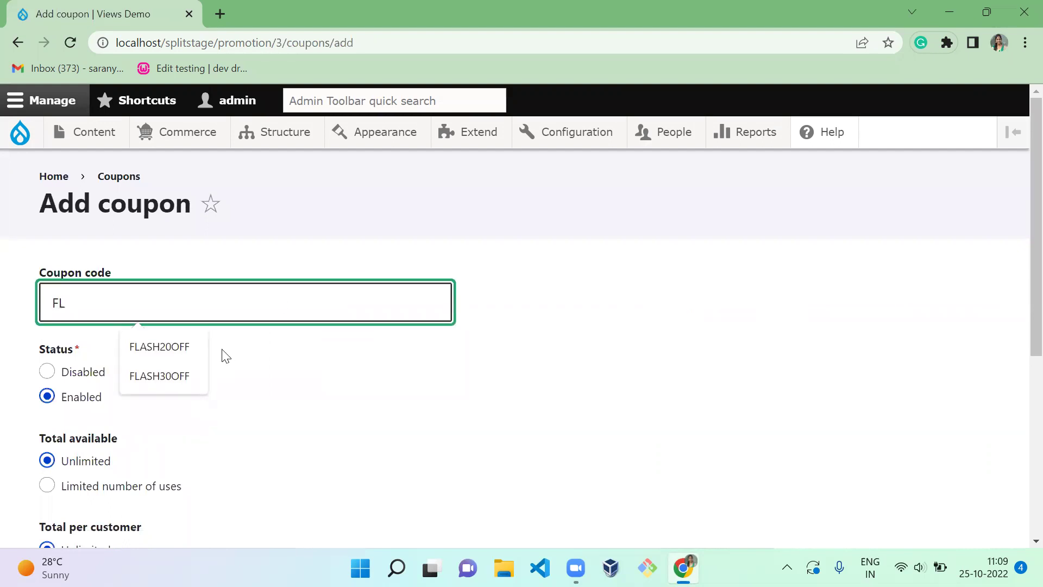
{"action": "left_click", "coordinate": [182, 386]}
{"action": "left_click", "coordinate": [91, 303]}
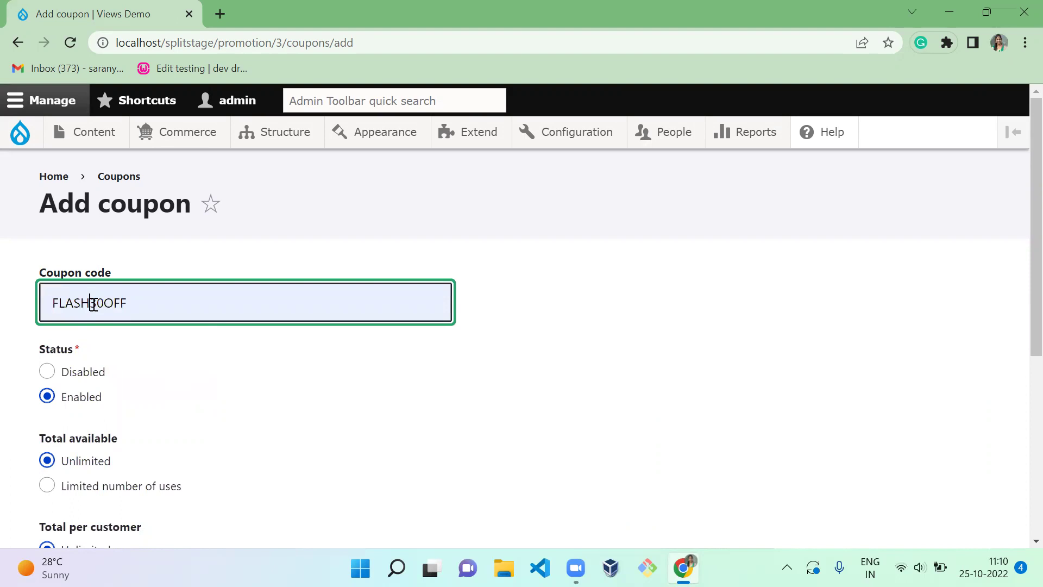
{"action": "key", "text": "Delete"}
{"action": "type", "text": "4"}
{"action": "left_click", "coordinate": [264, 427]}
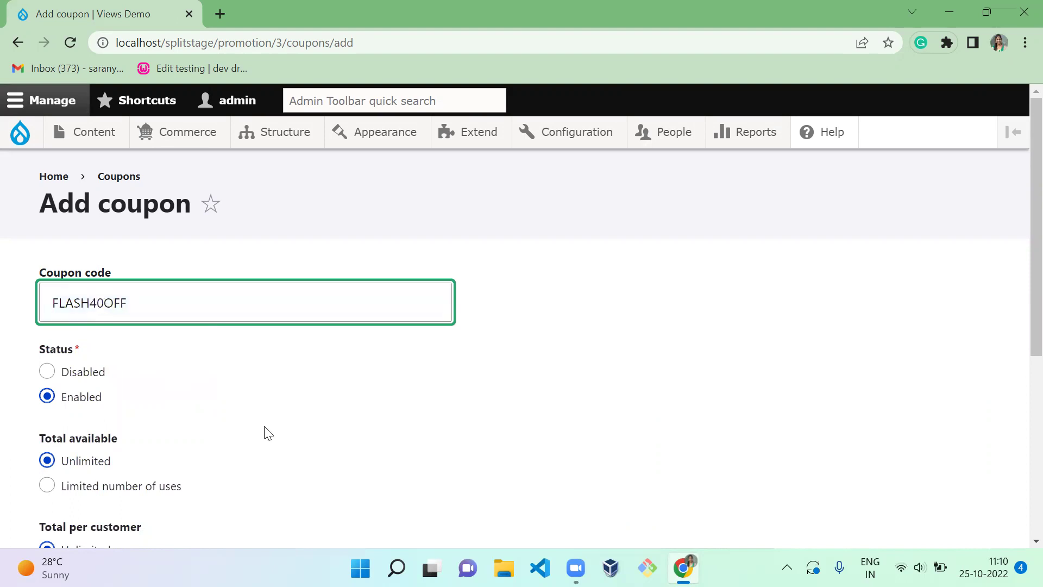
{"action": "scroll", "coordinate": [263, 433], "scroll_direction": "down", "scroll_amount": 1}
{"action": "scroll", "coordinate": [264, 433], "scroll_direction": "down", "scroll_amount": 2}
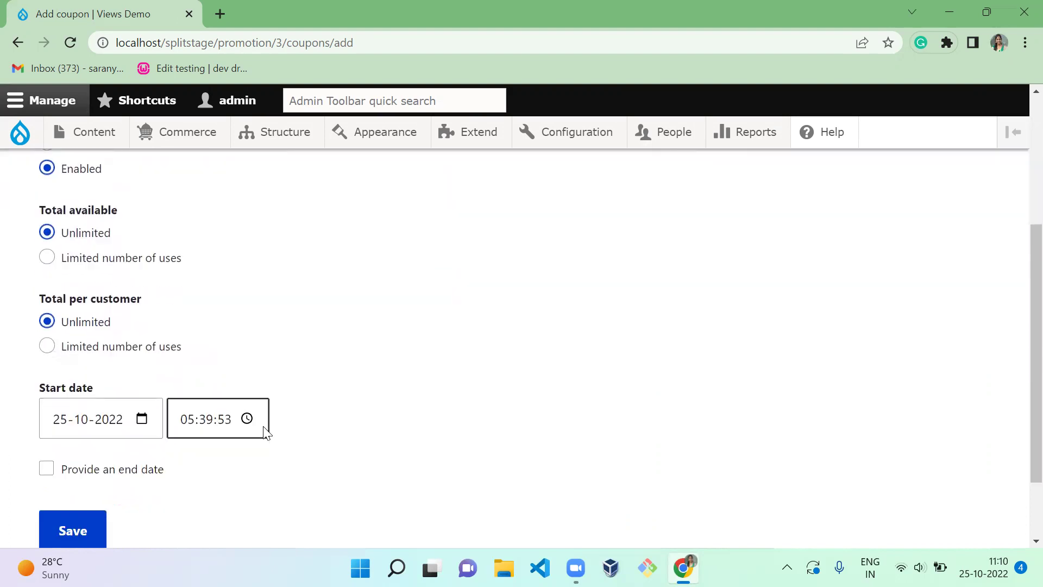
{"action": "scroll", "coordinate": [263, 432], "scroll_direction": "up", "scroll_amount": 1}
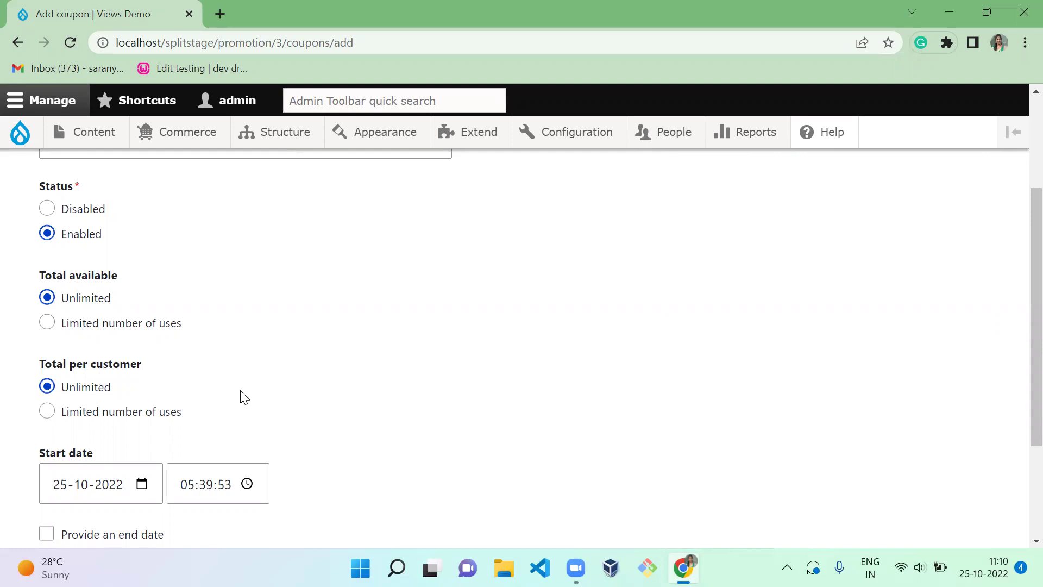
{"action": "scroll", "coordinate": [242, 397], "scroll_direction": "down", "scroll_amount": 1}
{"action": "scroll", "coordinate": [241, 397], "scroll_direction": "down", "scroll_amount": 2}
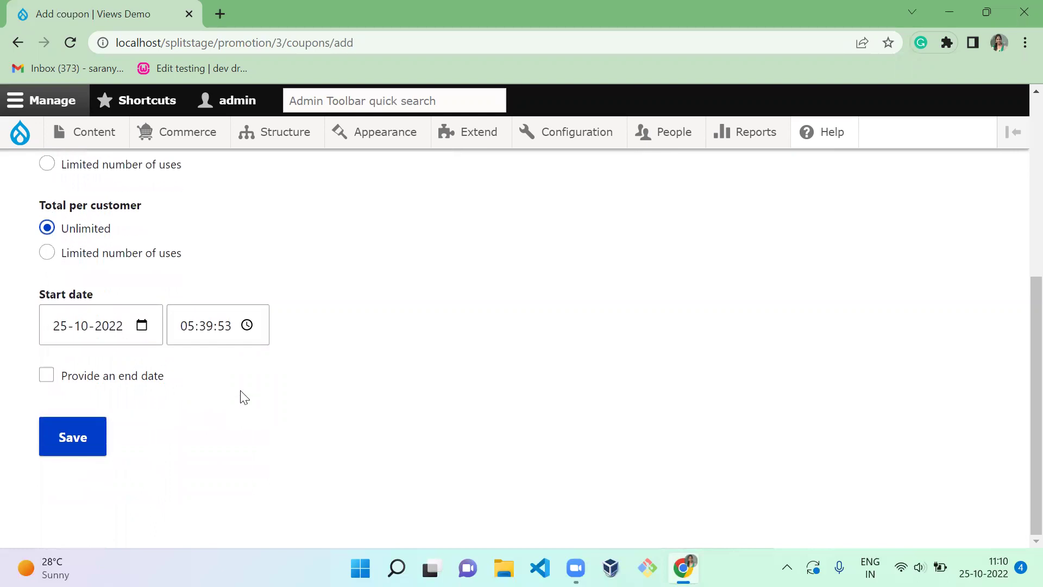
Keep the coupon enabled, unlimited, without an end date, and save it
{"action": "left_click", "coordinate": [147, 376]}
{"action": "left_click", "coordinate": [101, 448]}
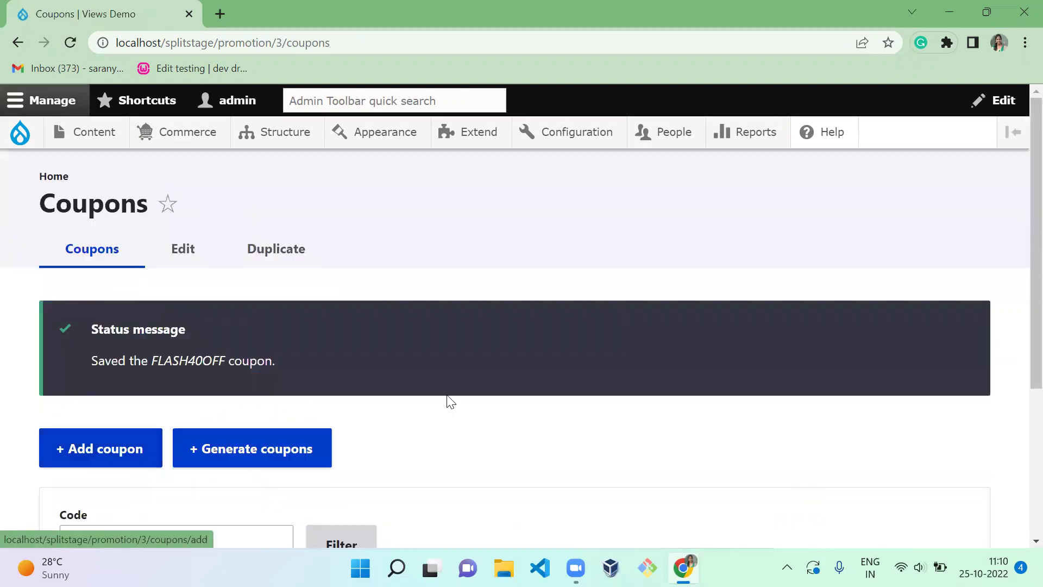
{"action": "scroll", "coordinate": [1020, 395], "scroll_direction": "down", "scroll_amount": 3}
{"action": "scroll", "coordinate": [1019, 342], "scroll_direction": "up", "scroll_amount": 3}
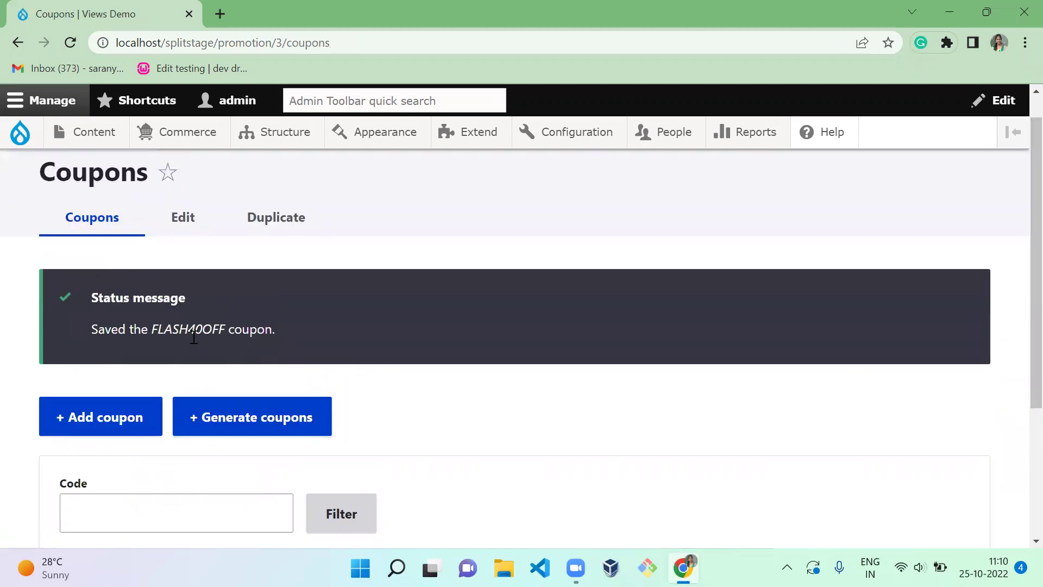
Open the Personalised T-shirt product page from the Products list in a new tab
{"action": "middle_click", "coordinate": [189, 235]}
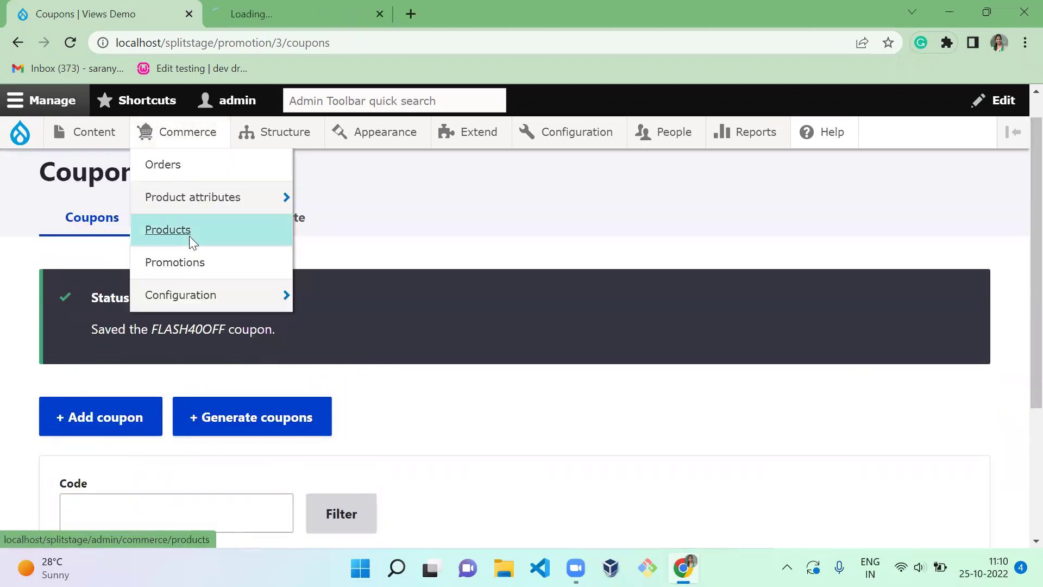
{"action": "left_click", "coordinate": [261, 13]}
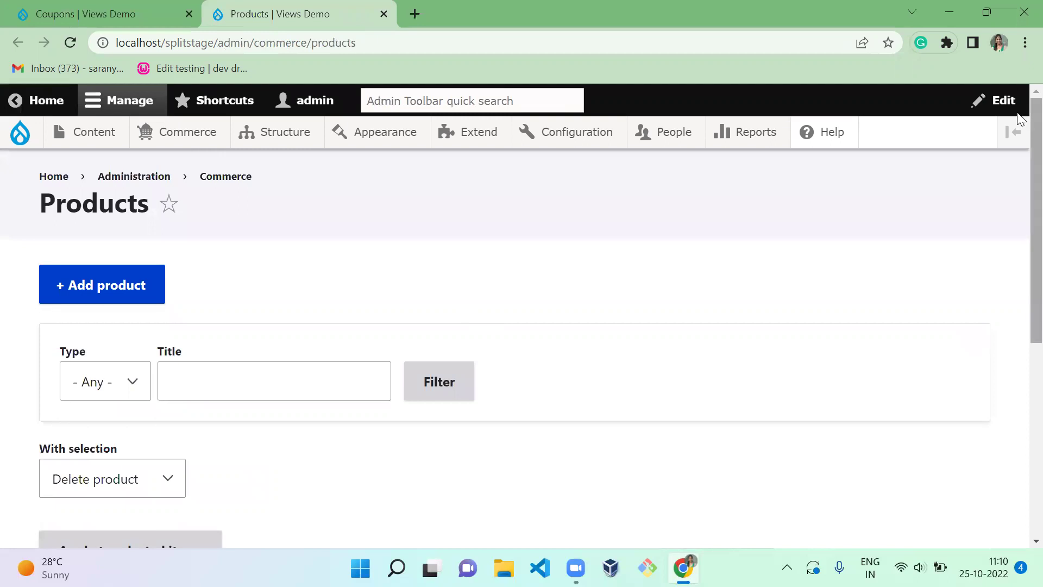
{"action": "scroll", "coordinate": [1019, 139], "scroll_direction": "down", "scroll_amount": 5}
{"action": "left_click", "coordinate": [187, 307]}
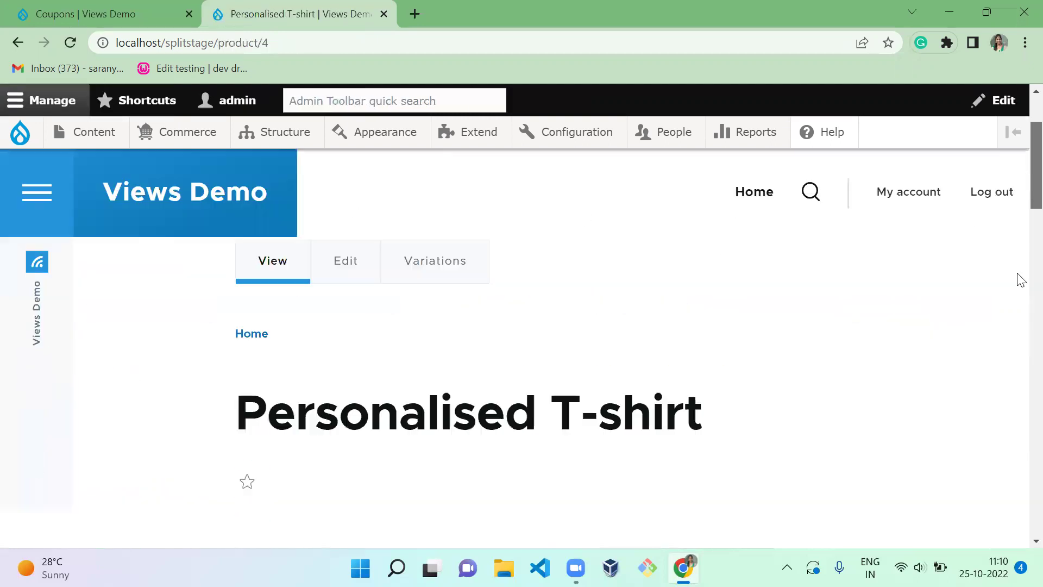
{"action": "scroll", "coordinate": [1017, 277], "scroll_direction": "down", "scroll_amount": 5}
{"action": "scroll", "coordinate": [1017, 454], "scroll_direction": "down", "scroll_amount": 10}
{"action": "scroll", "coordinate": [777, 424], "scroll_direction": "up", "scroll_amount": 1}
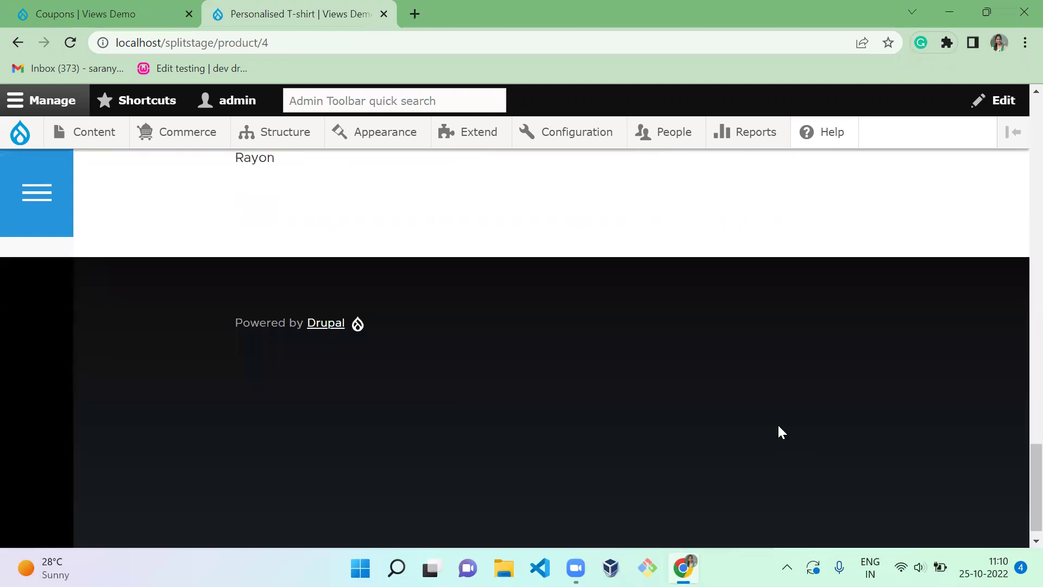
{"action": "scroll", "coordinate": [777, 424], "scroll_direction": "up", "scroll_amount": 4}
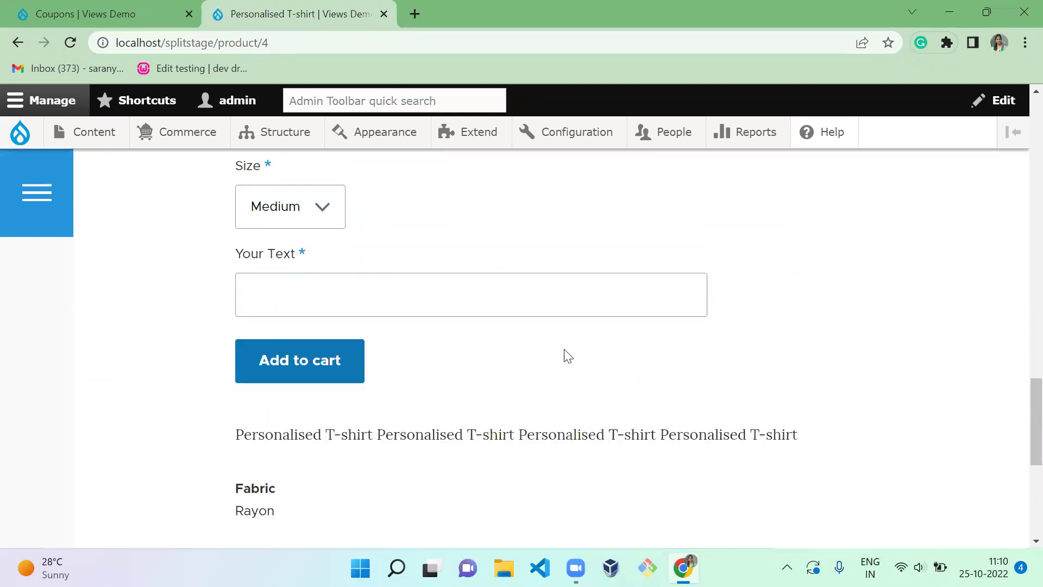
Add the Personalised T-shirt with text D4Drupal to the cart and view the cart
{"action": "left_click", "coordinate": [573, 293]}
{"action": "left_click", "coordinate": [366, 341]}
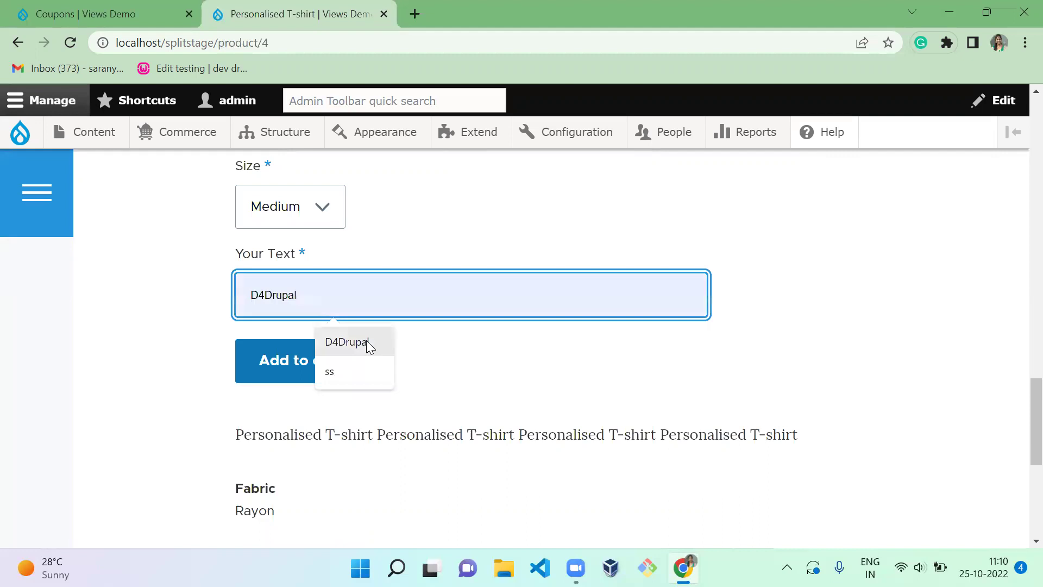
{"action": "left_click", "coordinate": [325, 367]}
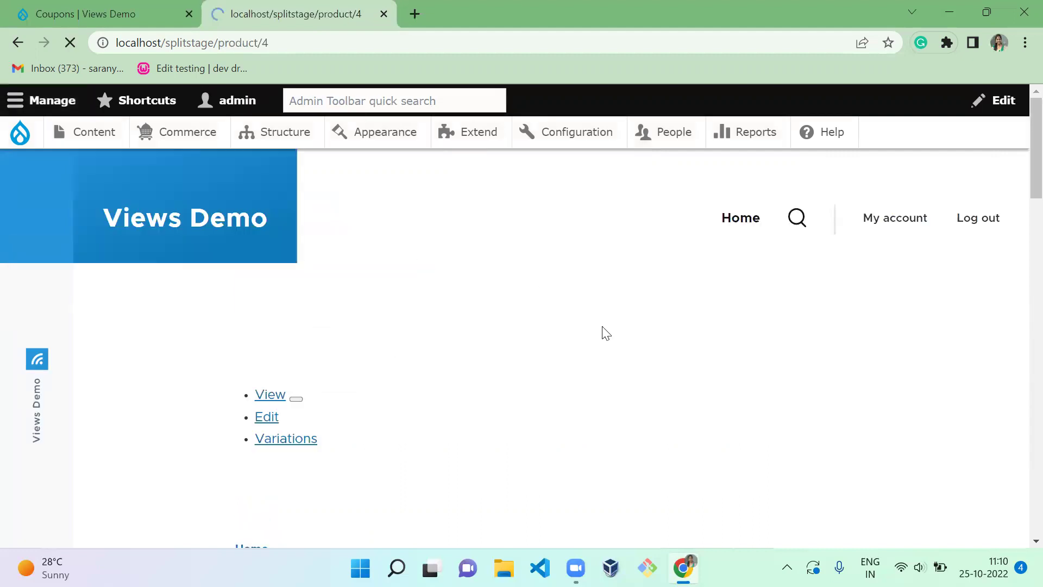
{"action": "scroll", "coordinate": [1018, 179], "scroll_direction": "down", "scroll_amount": 1}
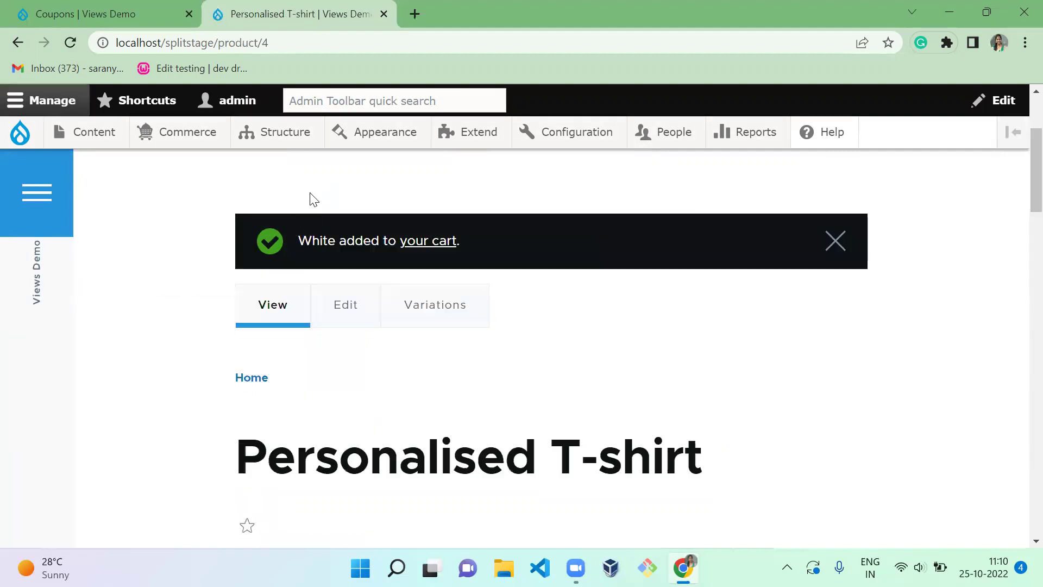
{"action": "left_click", "coordinate": [433, 246]}
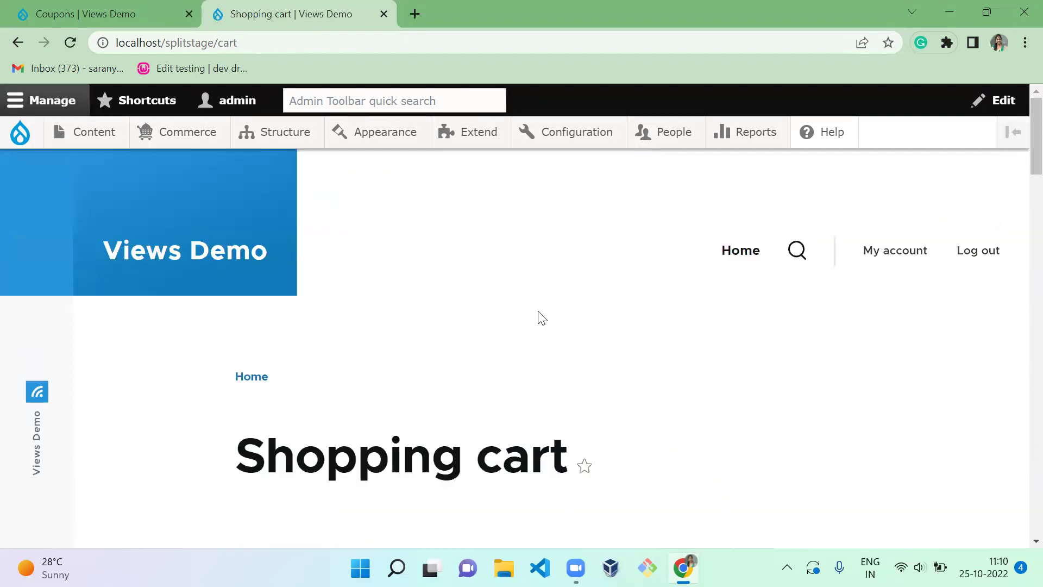
{"action": "scroll", "coordinate": [547, 326], "scroll_direction": "down", "scroll_amount": 1}
{"action": "scroll", "coordinate": [547, 328], "scroll_direction": "down", "scroll_amount": 5}
{"action": "scroll", "coordinate": [547, 328], "scroll_direction": "down", "scroll_amount": 1}
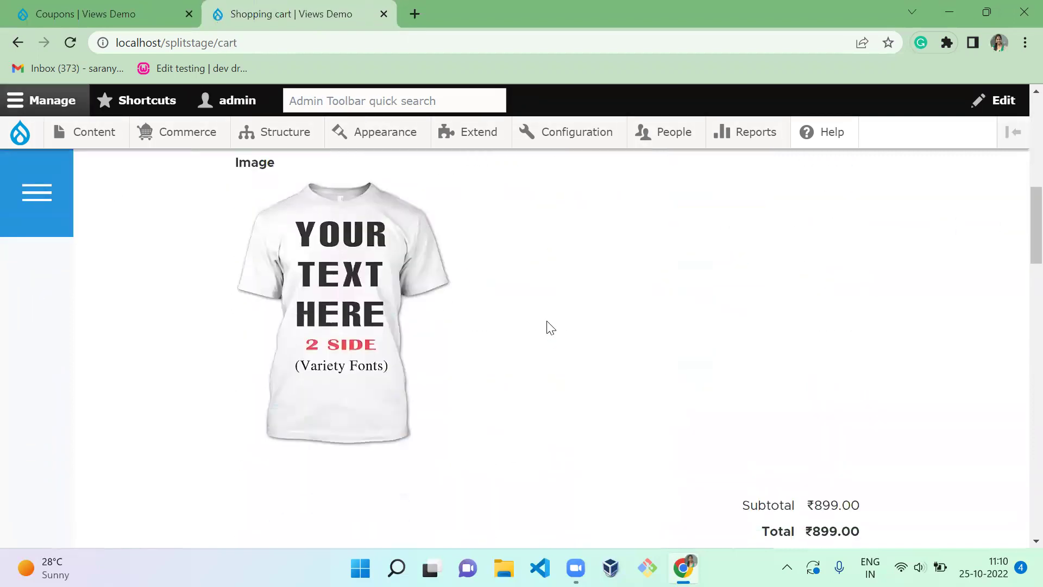
{"action": "scroll", "coordinate": [547, 329], "scroll_direction": "down", "scroll_amount": 2}
{"action": "scroll", "coordinate": [547, 328], "scroll_direction": "up", "scroll_amount": 1}
{"action": "scroll", "coordinate": [547, 328], "scroll_direction": "up", "scroll_amount": 1}
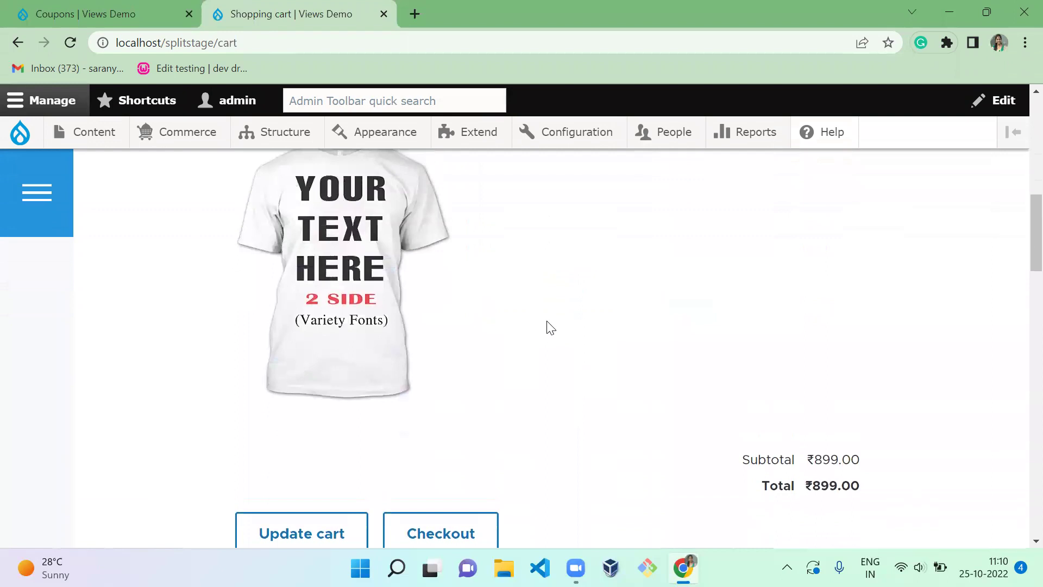
{"action": "scroll", "coordinate": [547, 327], "scroll_direction": "down", "scroll_amount": 1}
Proceed to checkout with the ₹899.00 cart
{"action": "left_click", "coordinate": [444, 481]}
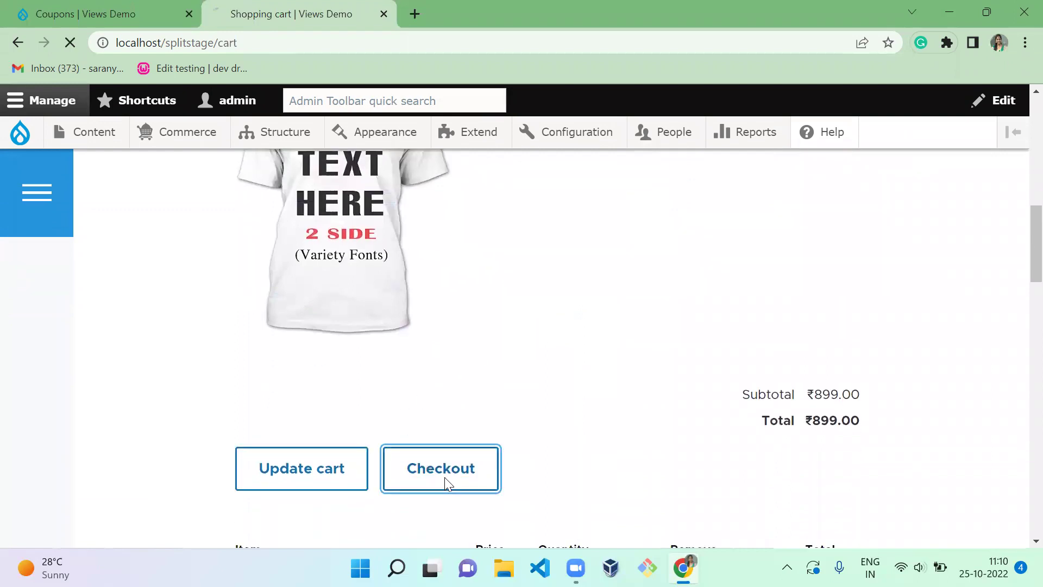
{"action": "scroll", "coordinate": [1018, 205], "scroll_direction": "down", "scroll_amount": 1}
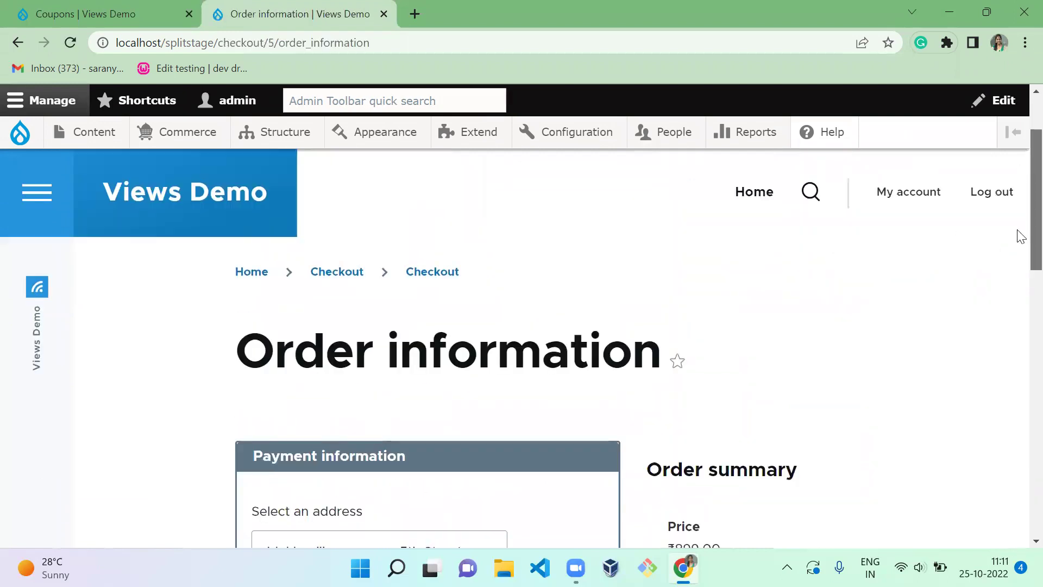
{"action": "scroll", "coordinate": [1018, 269], "scroll_direction": "down", "scroll_amount": 4}
{"action": "scroll", "coordinate": [1018, 342], "scroll_direction": "down", "scroll_amount": 3}
Apply the FLASH40OFF coupon, cutting the order total from ₹899.00 to ₹539.40
{"action": "left_click", "coordinate": [806, 323]}
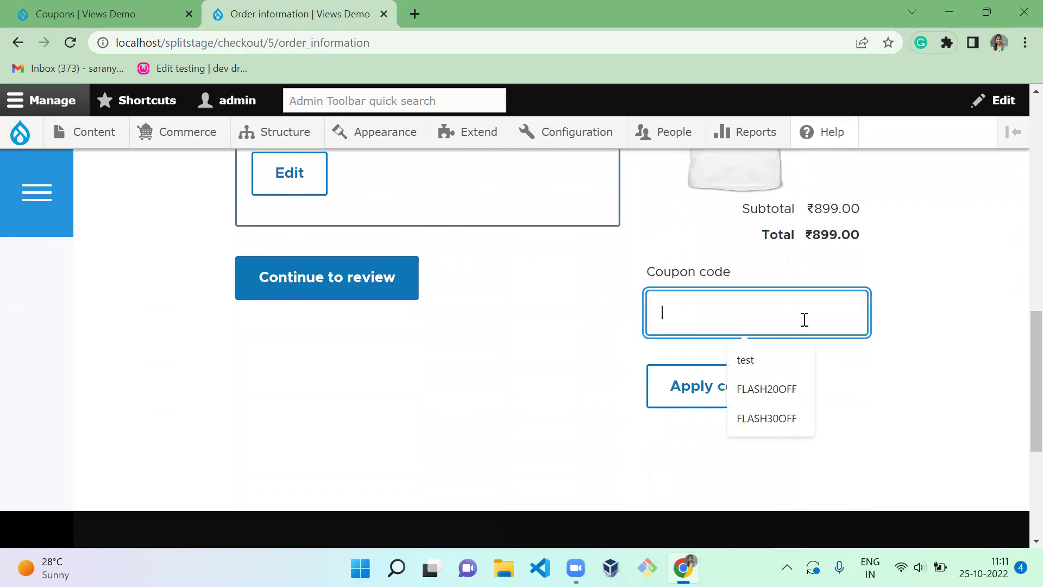
{"action": "left_click", "coordinate": [793, 379]}
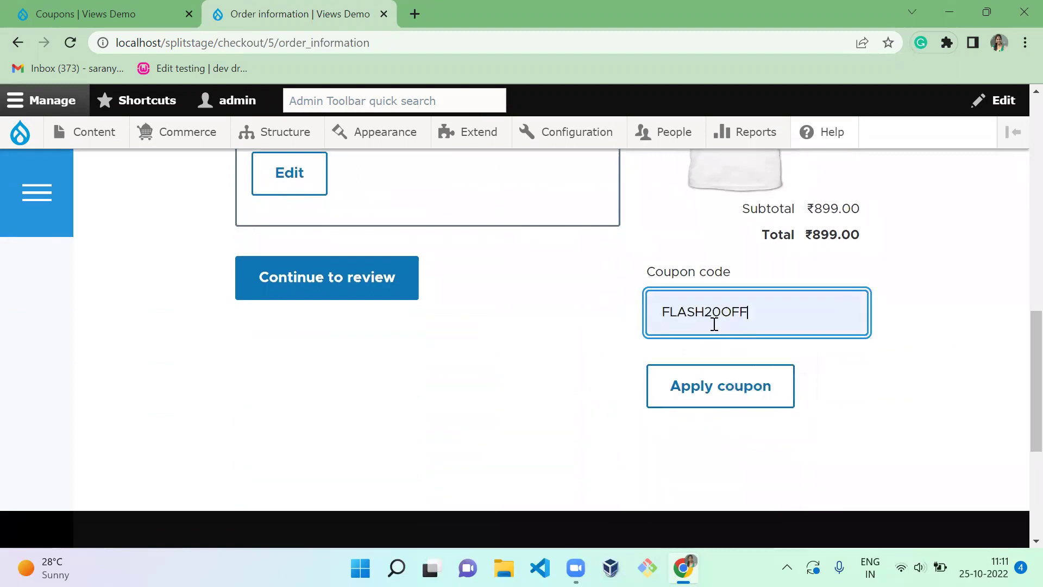
{"action": "left_click", "coordinate": [707, 315]}
{"action": "key", "text": "BackSpace"}
{"action": "type", "text": "4"}
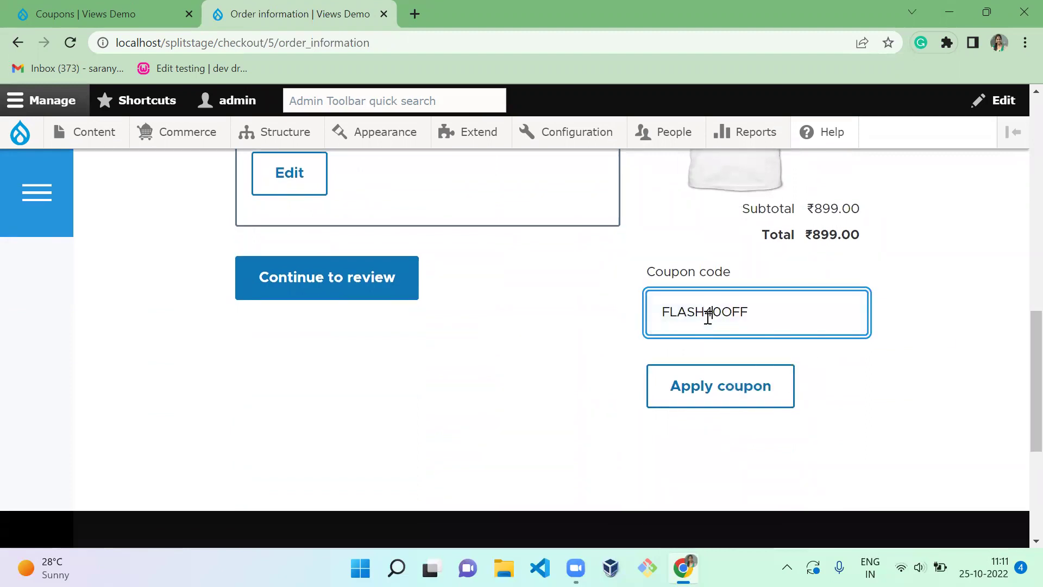
{"action": "left_click", "coordinate": [775, 400]}
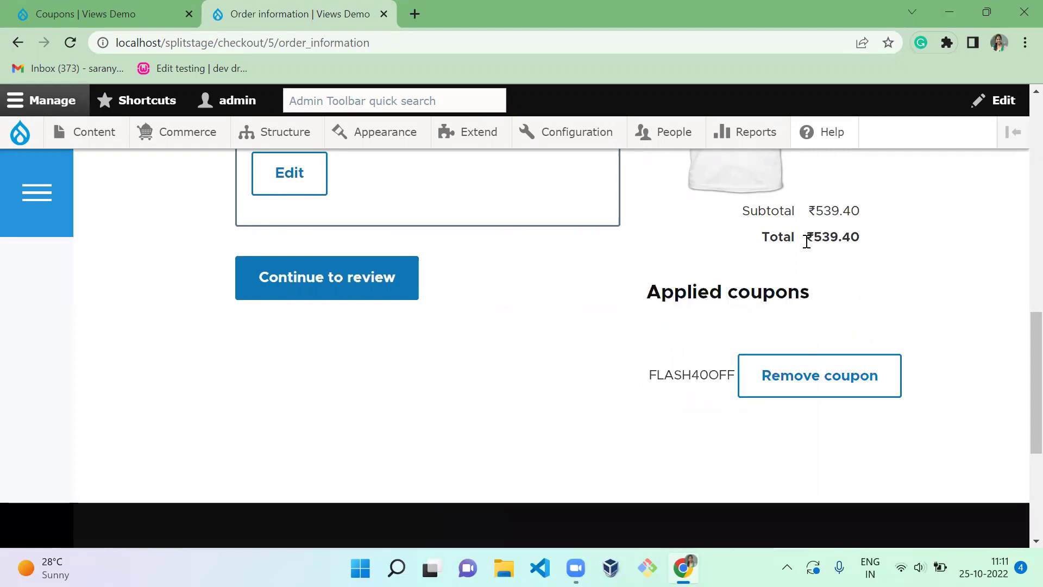
{"action": "left_click_drag", "start_coordinate": [806, 238], "coordinate": [873, 229]}
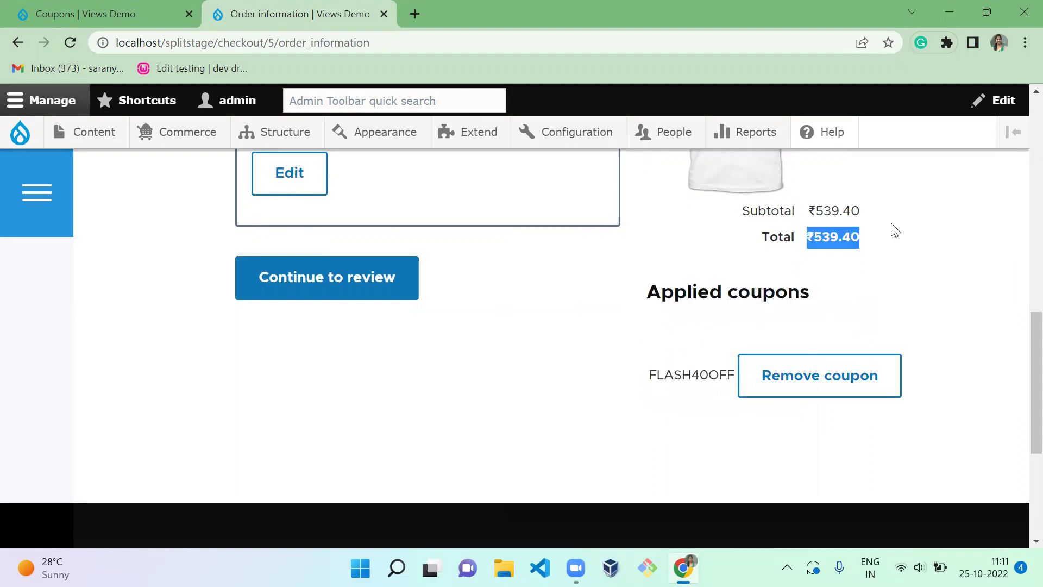
{"action": "left_click", "coordinate": [337, 405]}
Review and place the discounted order, then return to the promotion's coupons page
{"action": "left_click", "coordinate": [349, 306]}
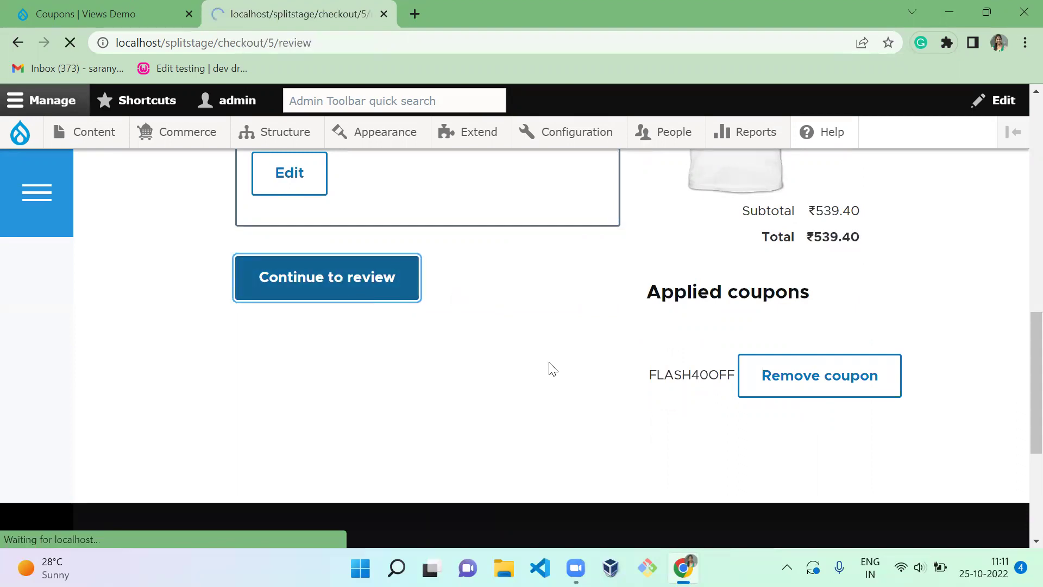
{"action": "scroll", "coordinate": [1017, 153], "scroll_direction": "down", "scroll_amount": 10}
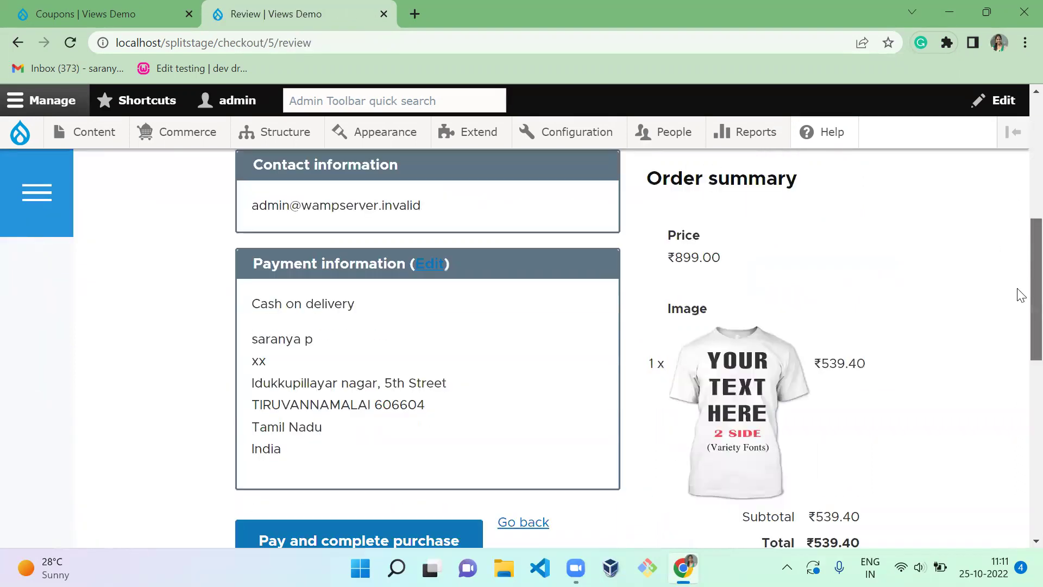
{"action": "scroll", "coordinate": [1017, 340], "scroll_direction": "down", "scroll_amount": 2}
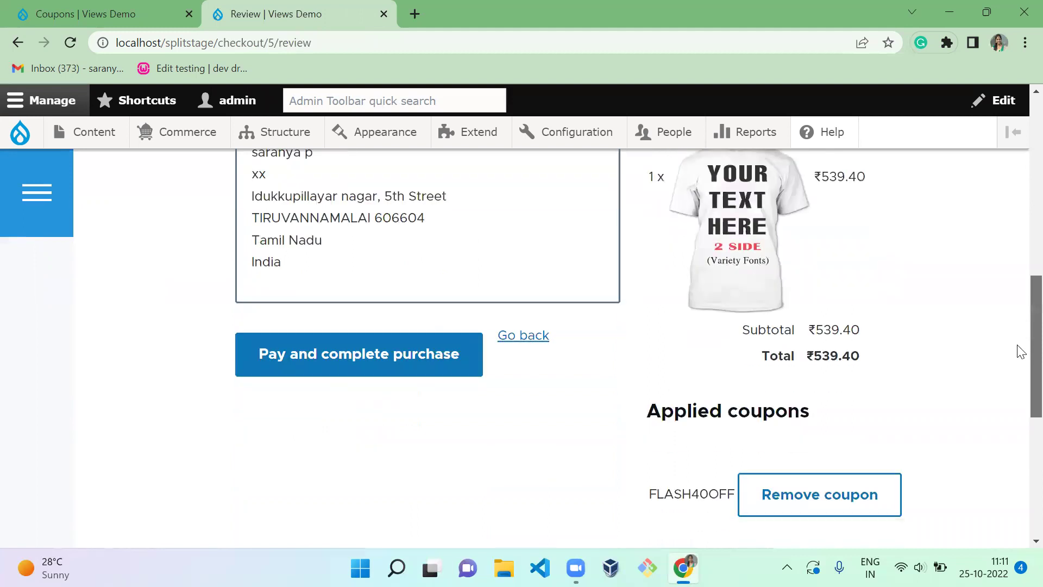
{"action": "left_click", "coordinate": [346, 327]}
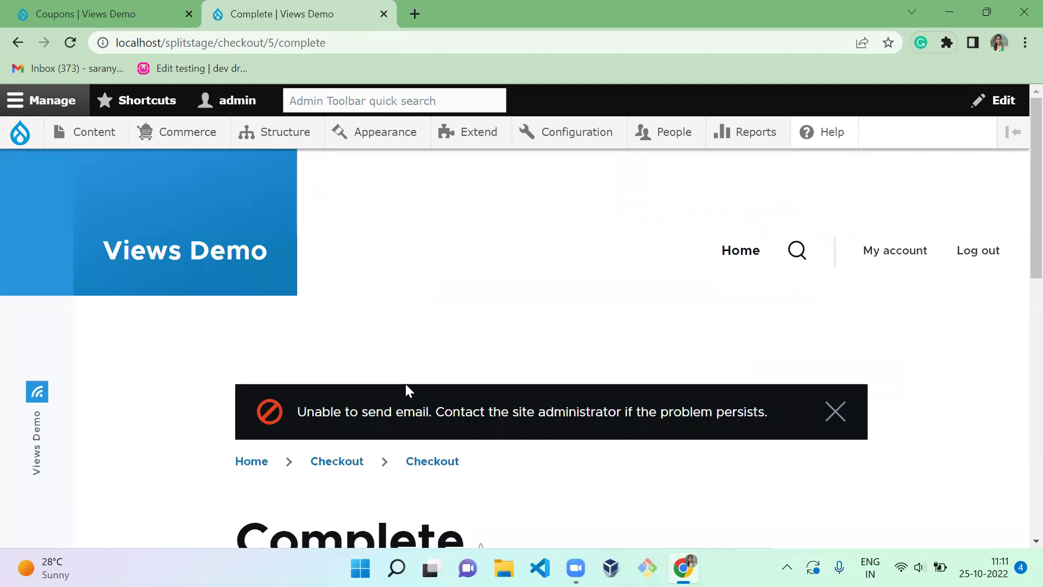
{"action": "scroll", "coordinate": [1017, 147], "scroll_direction": "down", "scroll_amount": 5}
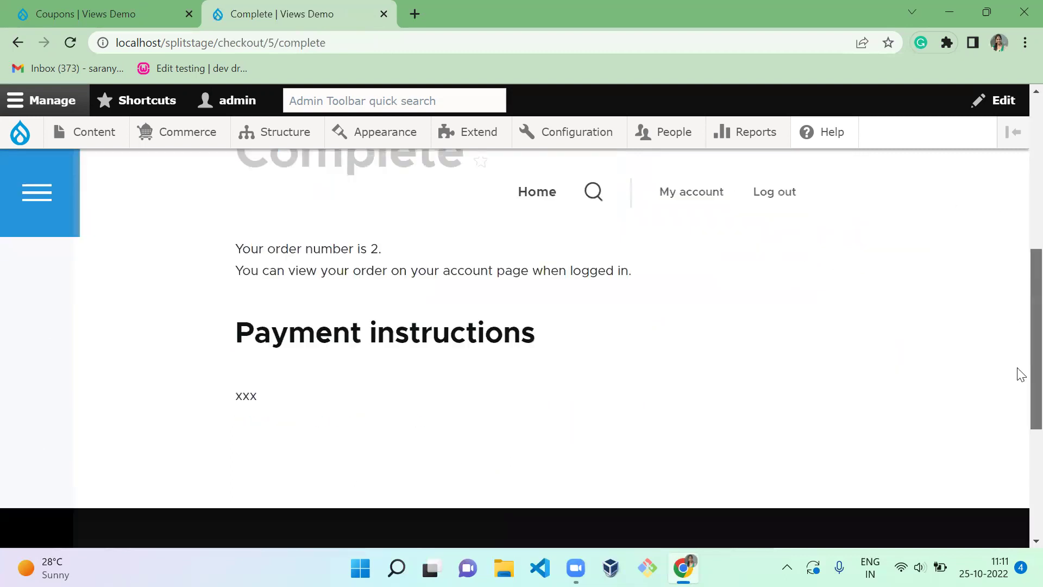
{"action": "scroll", "coordinate": [1021, 374], "scroll_direction": "down", "scroll_amount": 1}
{"action": "scroll", "coordinate": [1018, 299], "scroll_direction": "up", "scroll_amount": 3}
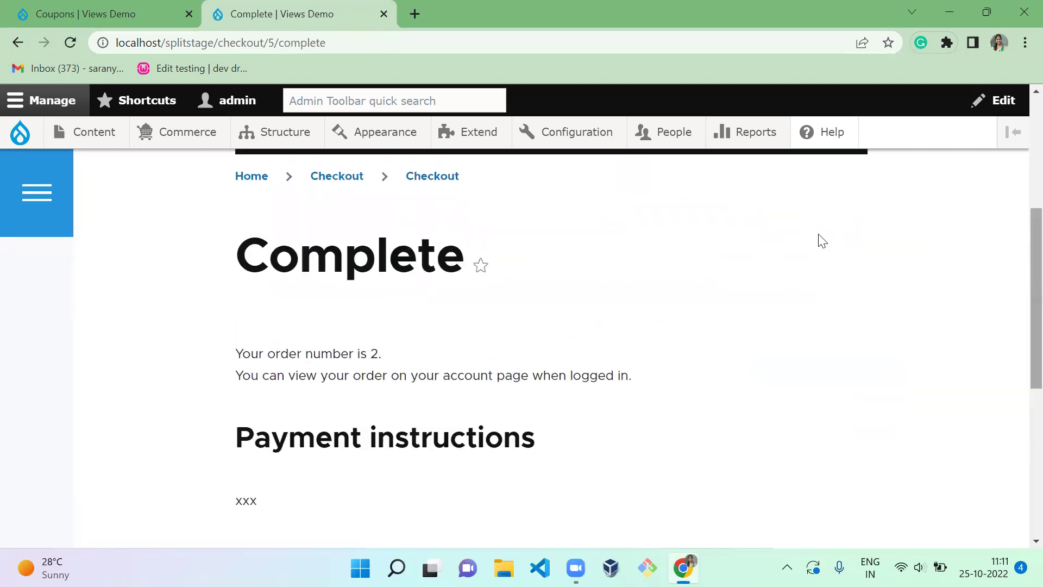
{"action": "left_click", "coordinate": [2, 7]}
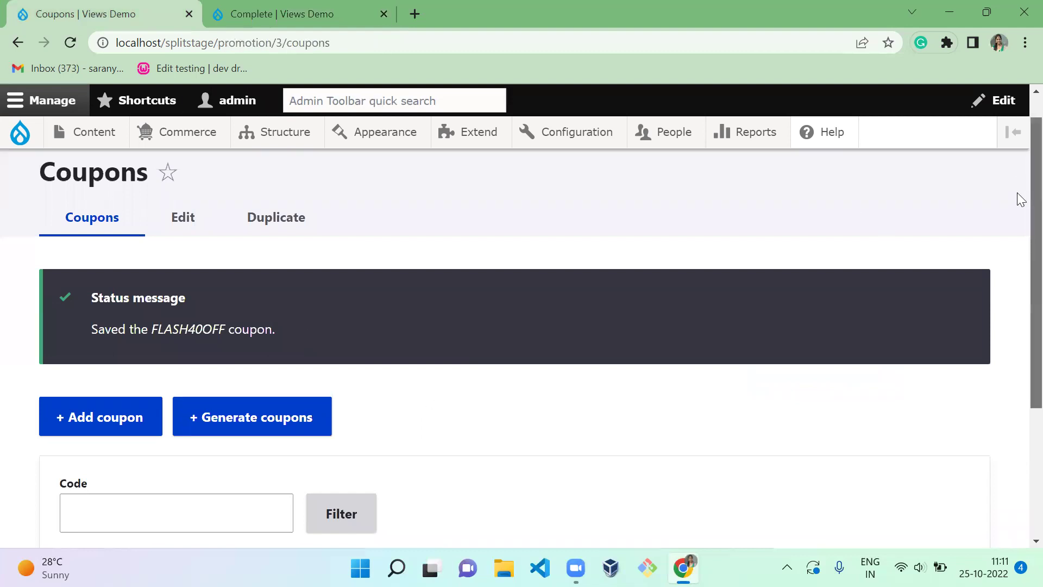
{"action": "scroll", "coordinate": [1018, 368], "scroll_direction": "down", "scroll_amount": 4}
{"action": "scroll", "coordinate": [1017, 252], "scroll_direction": "up", "scroll_amount": 2}
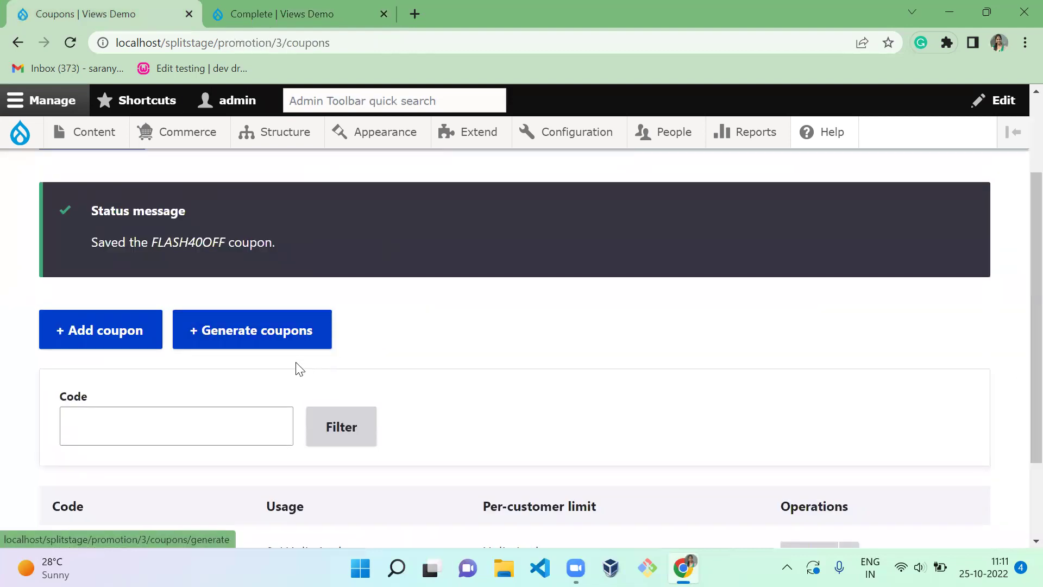
In the Generate coupons form, keep 10 coupons and set prefix Q, suffix P, code length 10
{"action": "left_click", "coordinate": [265, 328]}
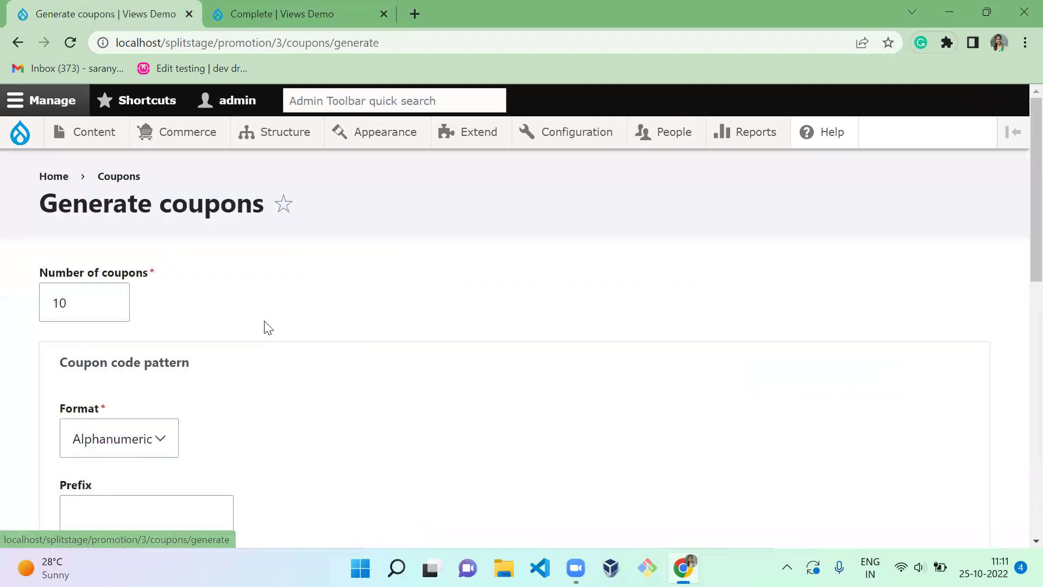
{"action": "left_click", "coordinate": [122, 303]}
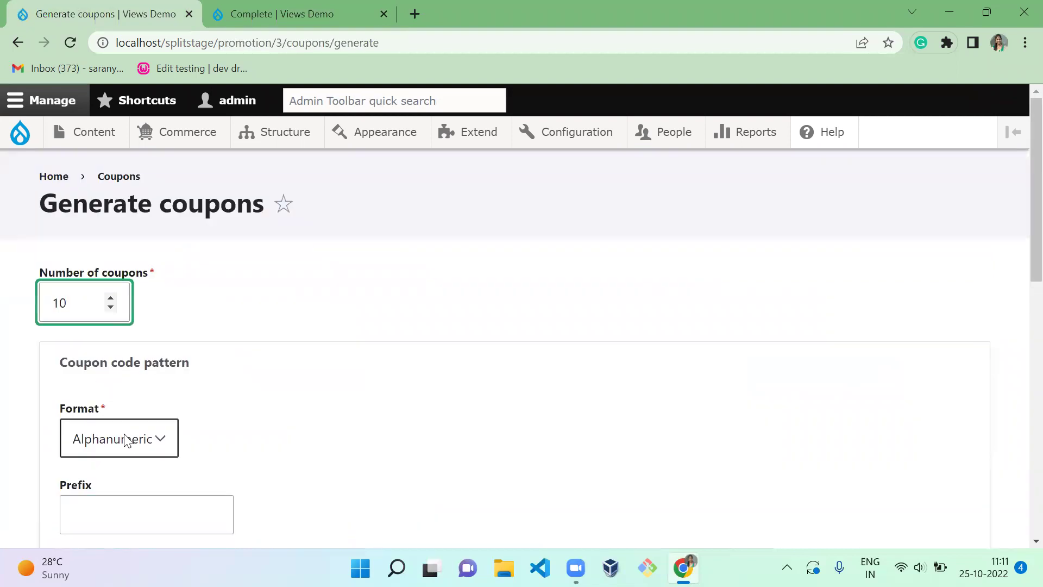
{"action": "left_click", "coordinate": [302, 489]}
{"action": "scroll", "coordinate": [304, 489], "scroll_direction": "down", "scroll_amount": 2}
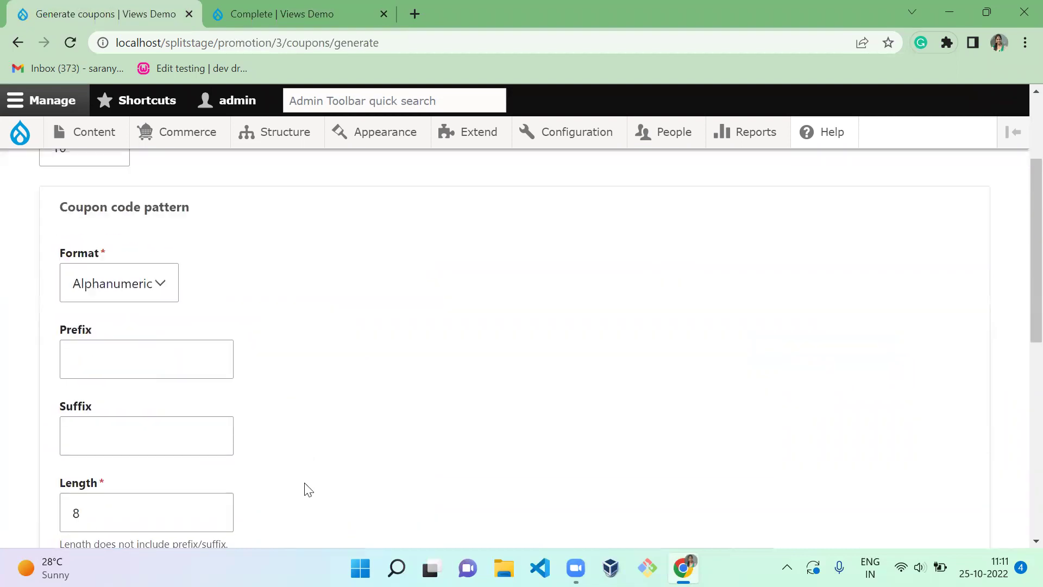
{"action": "left_click", "coordinate": [224, 337]}
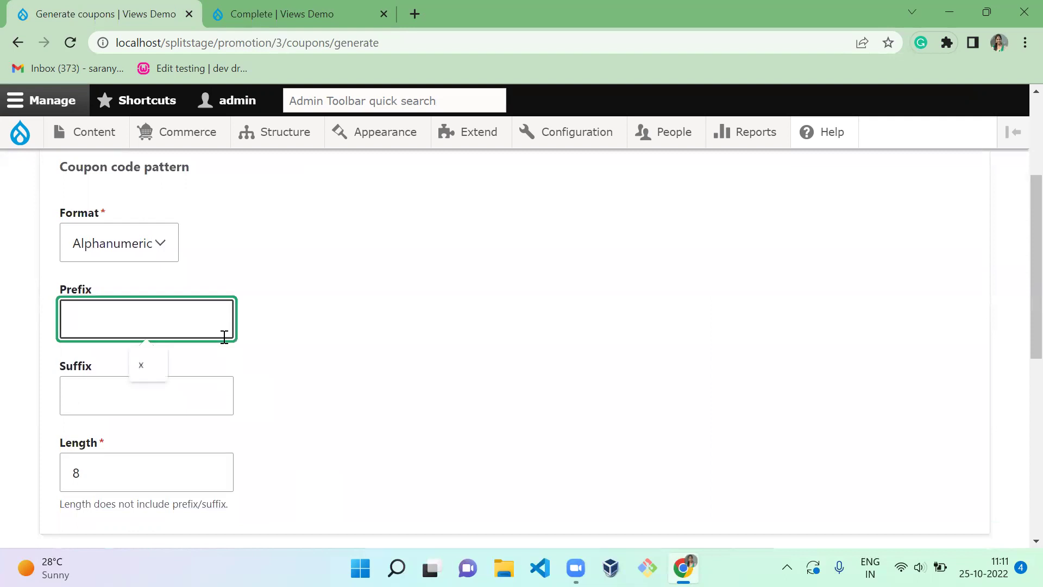
{"action": "type", "text": "Q"}
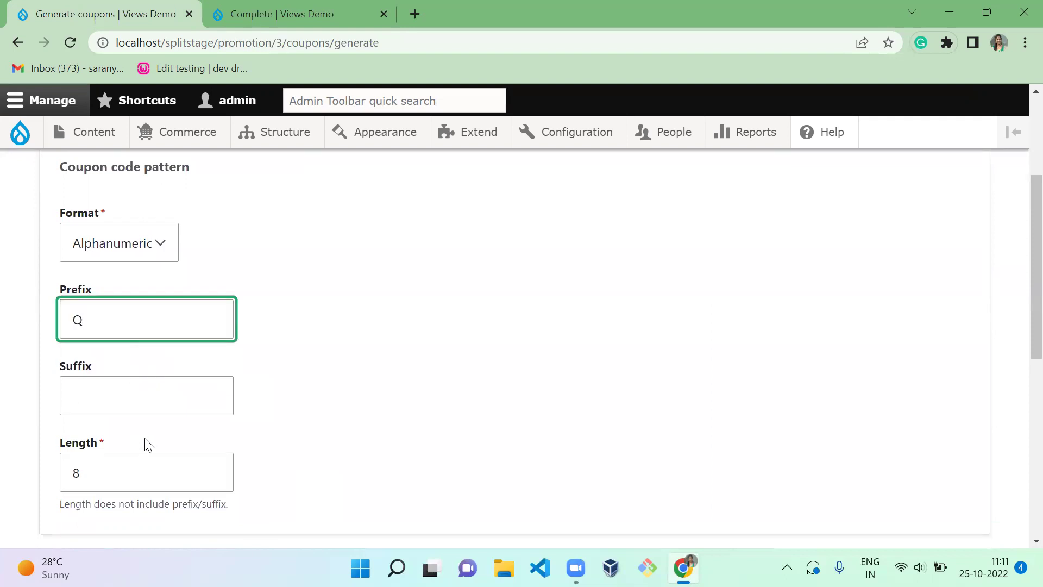
{"action": "left_click", "coordinate": [173, 389]}
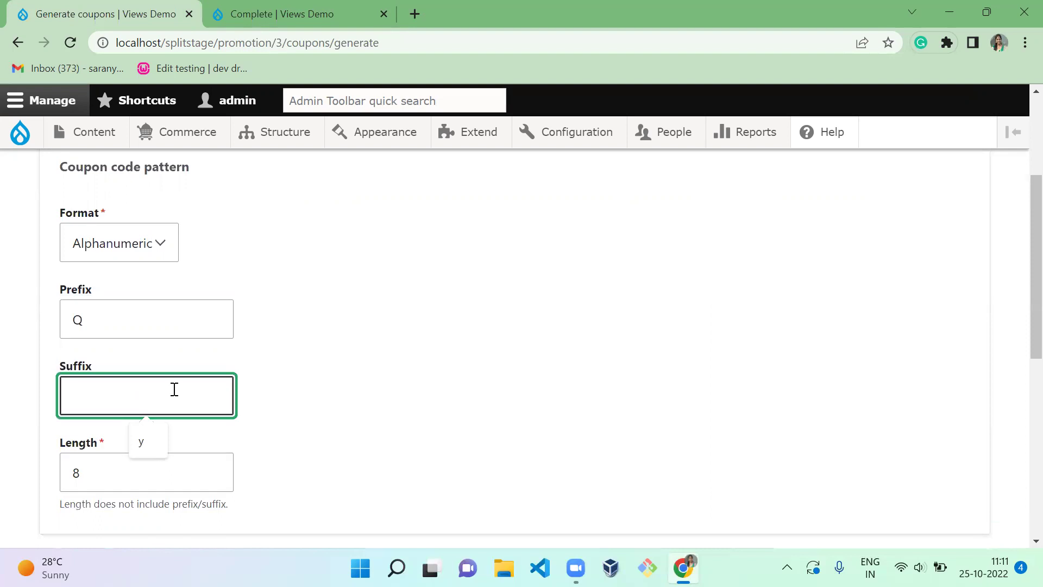
{"action": "type", "text": "P"}
{"action": "left_click", "coordinate": [460, 426]}
{"action": "scroll", "coordinate": [460, 427], "scroll_direction": "down", "scroll_amount": 1}
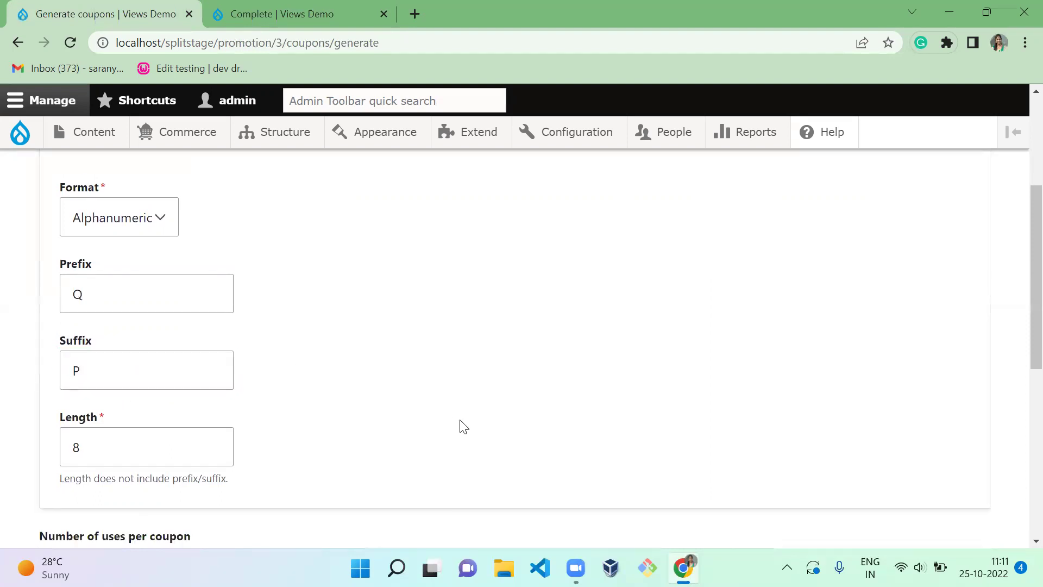
{"action": "scroll", "coordinate": [460, 426], "scroll_direction": "down", "scroll_amount": 2}
{"action": "double_click", "coordinate": [131, 303]}
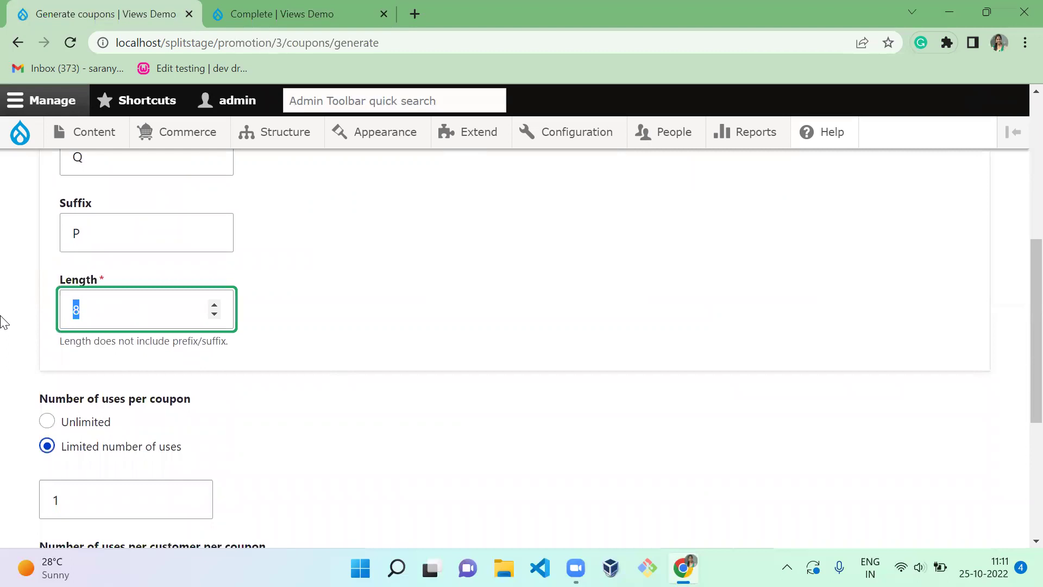
{"action": "type", "text": "10"}
{"action": "left_click", "coordinate": [362, 358]}
{"action": "scroll", "coordinate": [362, 359], "scroll_direction": "down", "scroll_amount": 2}
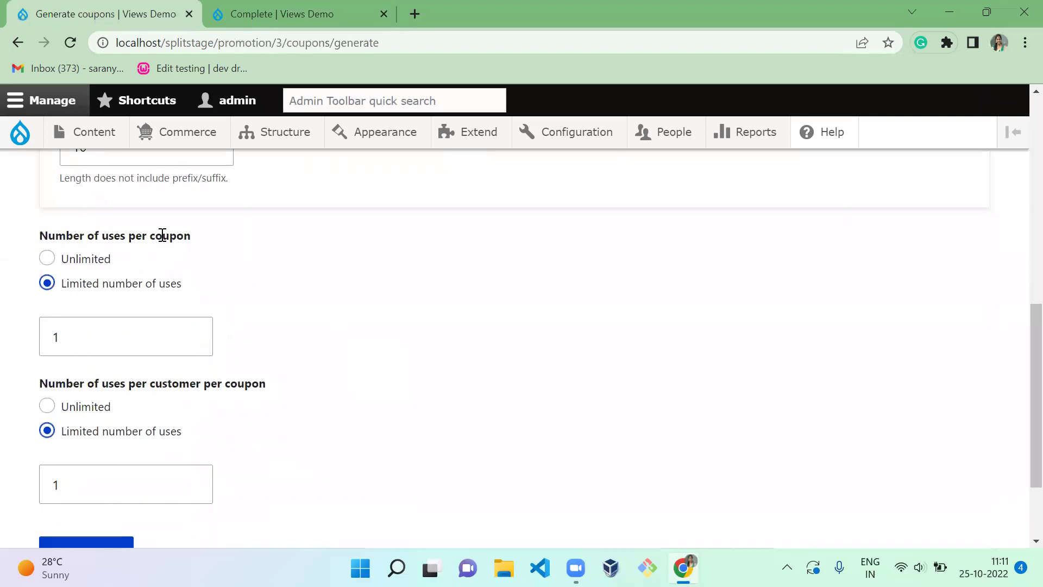
Set unlimited total uses and unlimited uses per customer, then generate the ten coupons
{"action": "left_click", "coordinate": [91, 260]}
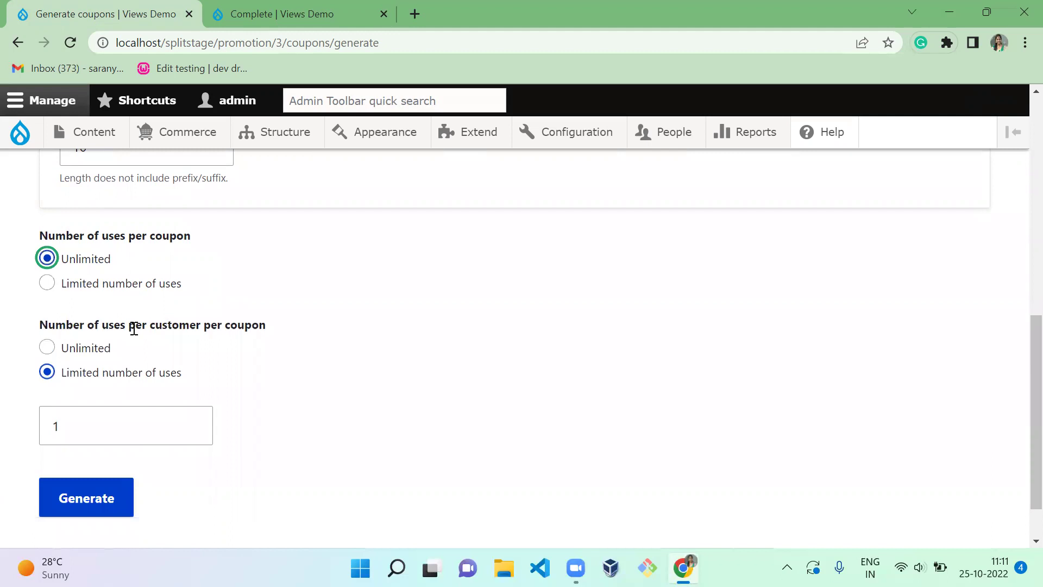
{"action": "left_click", "coordinate": [85, 353]}
{"action": "left_click_drag", "start_coordinate": [214, 291], "coordinate": [101, 263]}
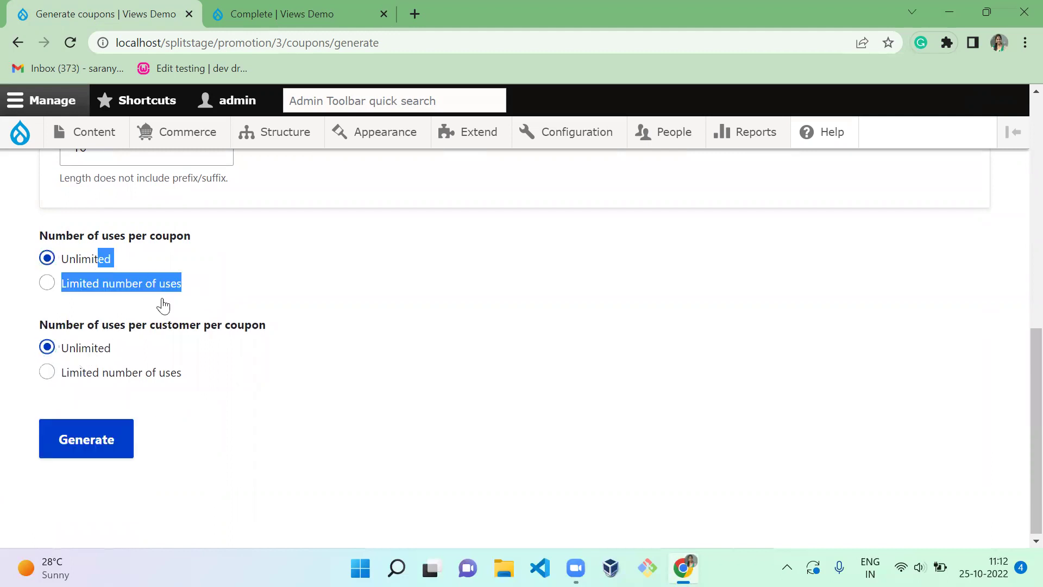
{"action": "mouse_move", "coordinate": [215, 367]}
{"action": "left_mouse_down"}
{"action": "mouse_move", "coordinate": [117, 372]}
{"action": "mouse_move", "coordinate": [101, 348]}
{"action": "left_mouse_up"}
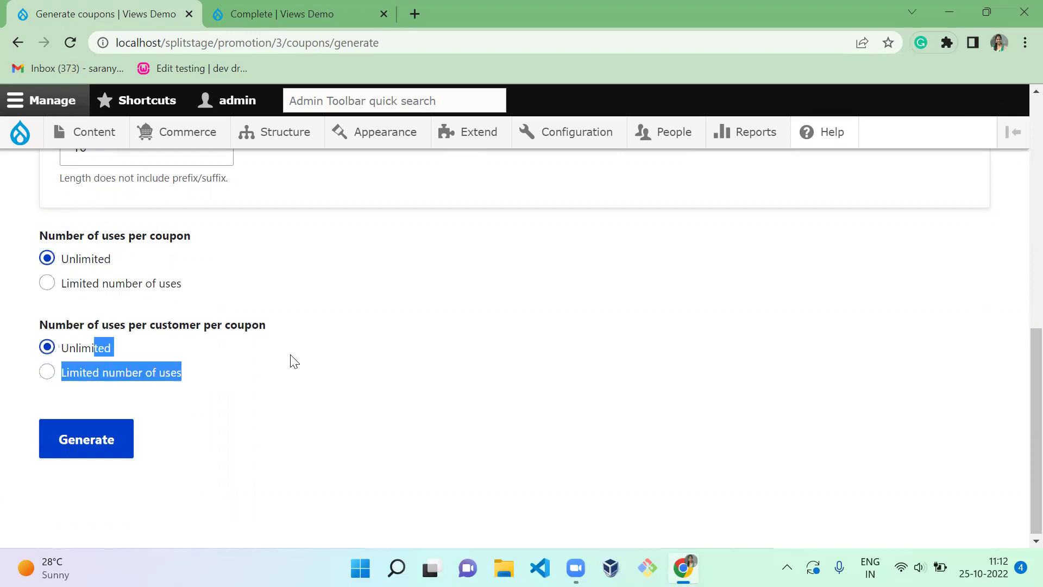
{"action": "right_click", "coordinate": [316, 377]}
{"action": "left_click", "coordinate": [86, 440]}
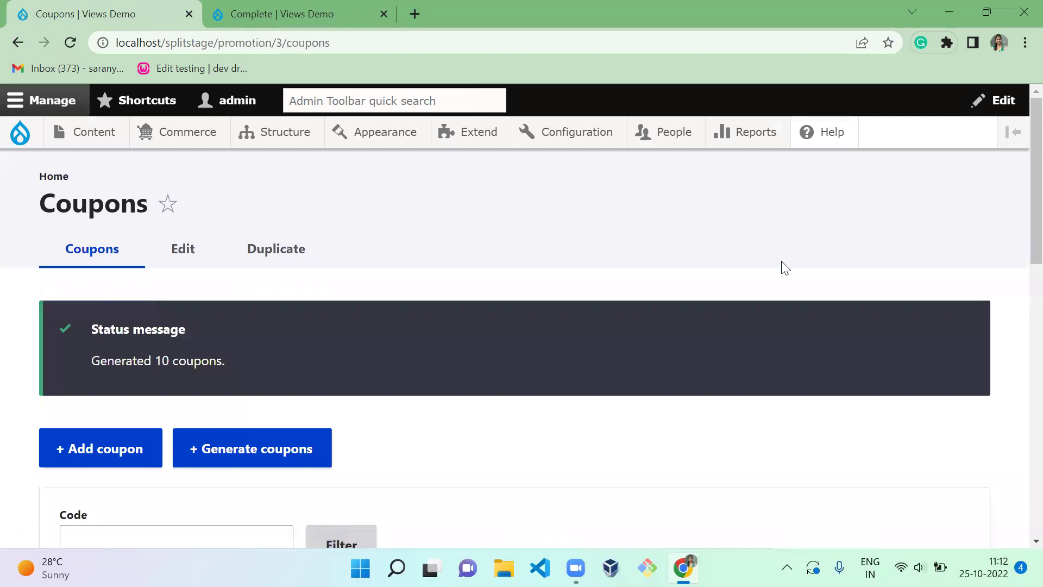
{"action": "mouse_move", "coordinate": [1019, 138]}
{"action": "left_mouse_down"}
{"action": "mouse_move", "coordinate": [1021, 470]}
{"action": "mouse_move", "coordinate": [1020, 255]}
{"action": "left_mouse_up"}
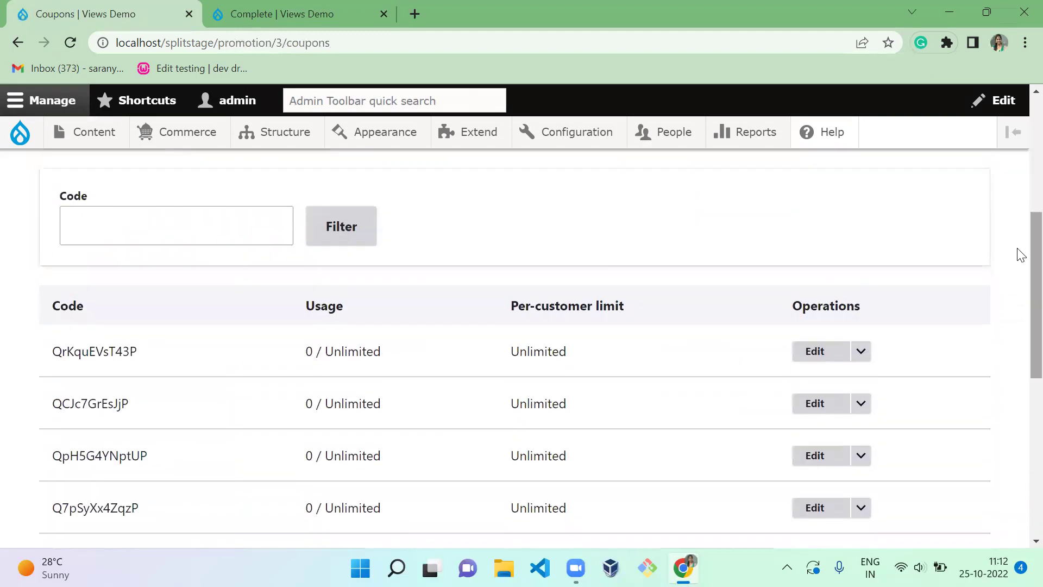
{"action": "left_click_drag", "start_coordinate": [1021, 255], "coordinate": [1018, 149]}
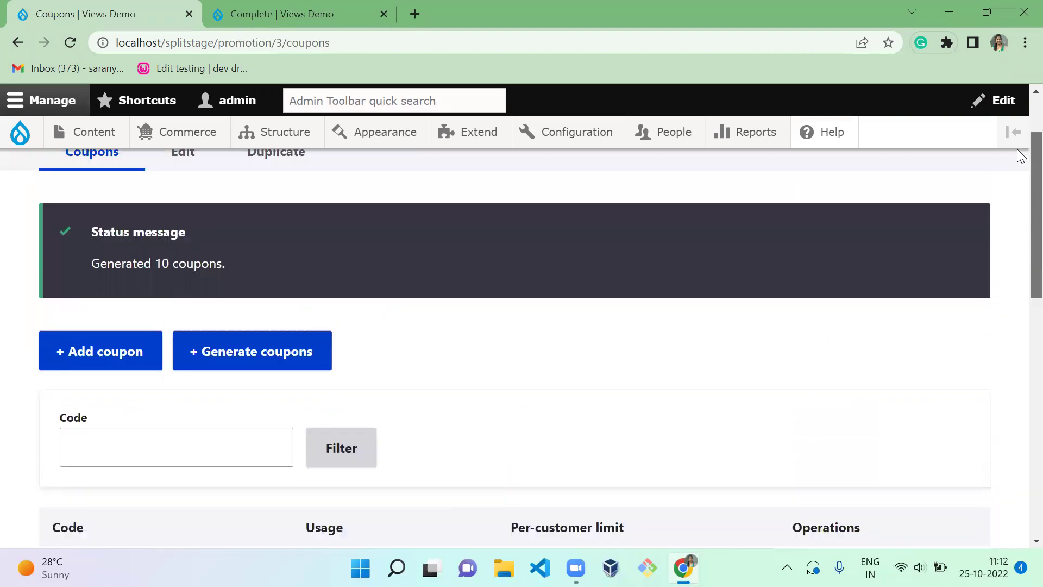